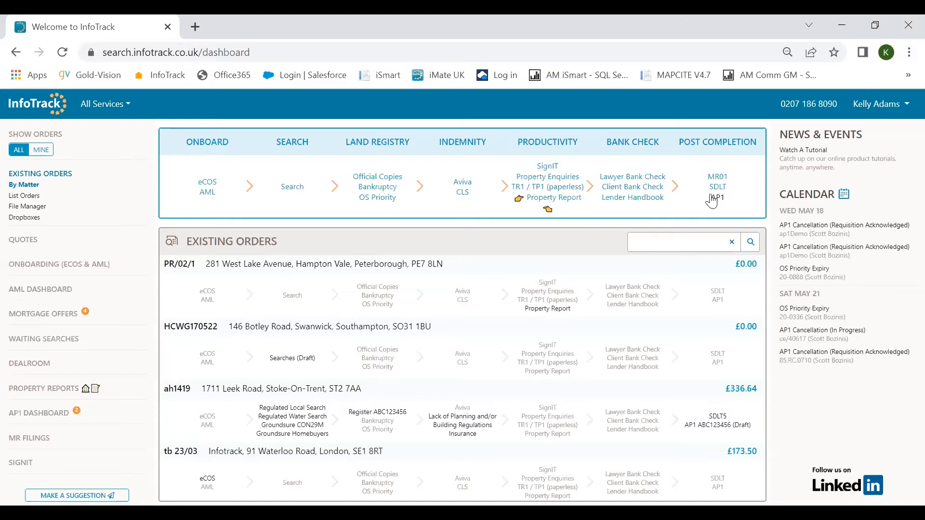
# Start a blank AP1 form from Post Completion and scroll through its empty sections.
pyautogui.click(717, 198)
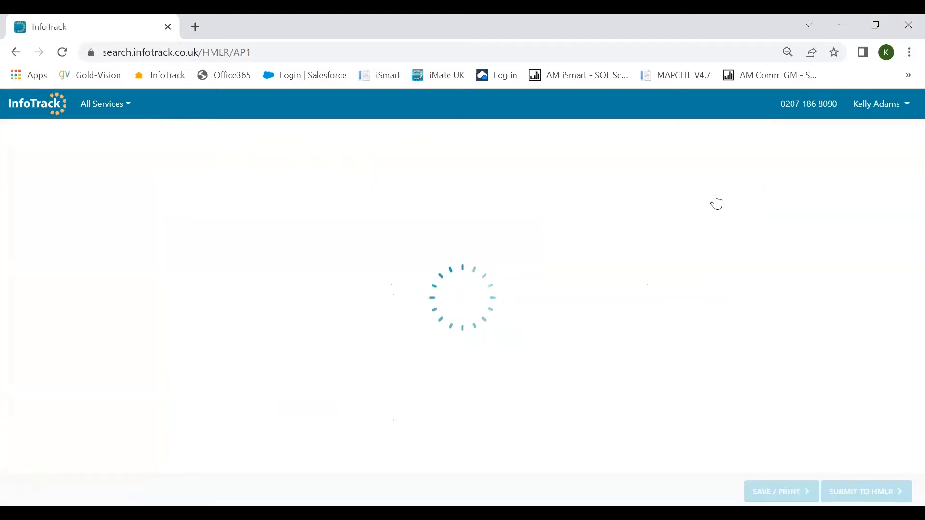
pyautogui.scroll(-15, 651, 256)
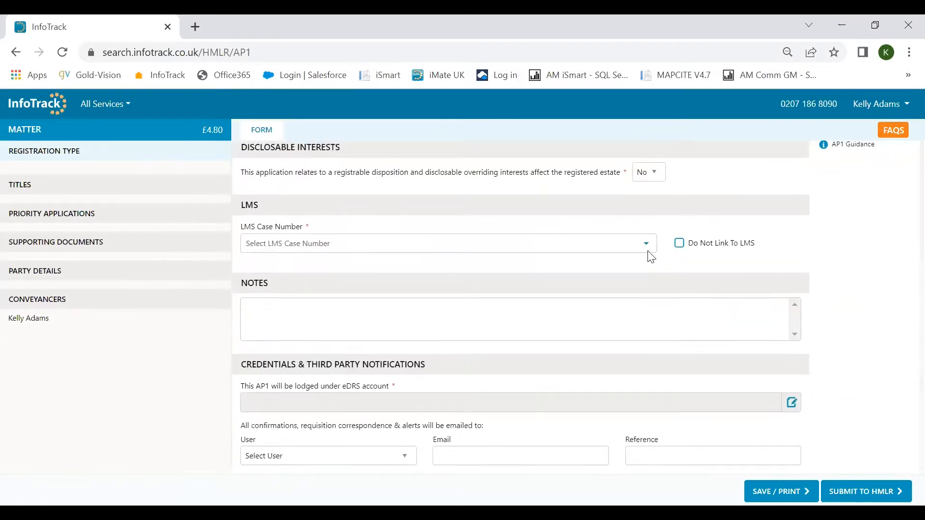
pyautogui.scroll(15, 651, 256)
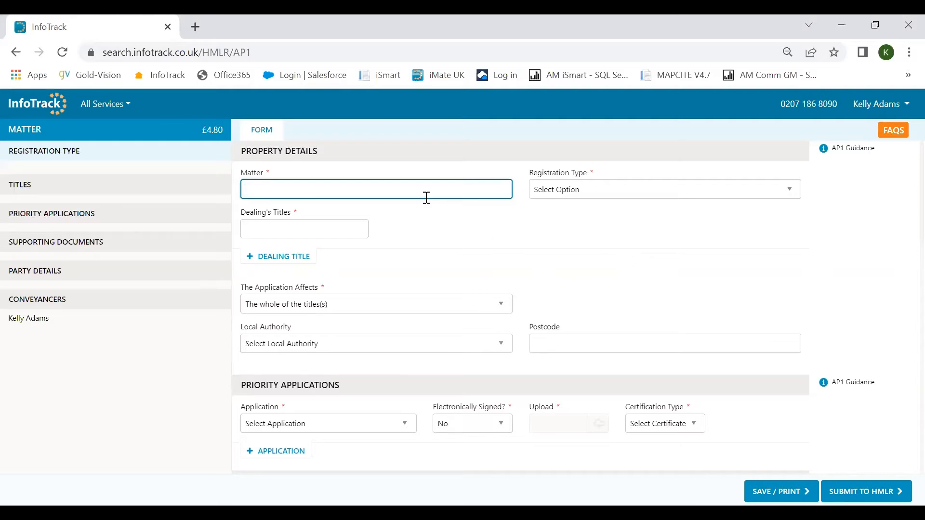
# Link the form to matter KC25/05-22, filling title ABC123456, Stoke-on-Trent and ST2 7AA.
pyautogui.write('kc25')
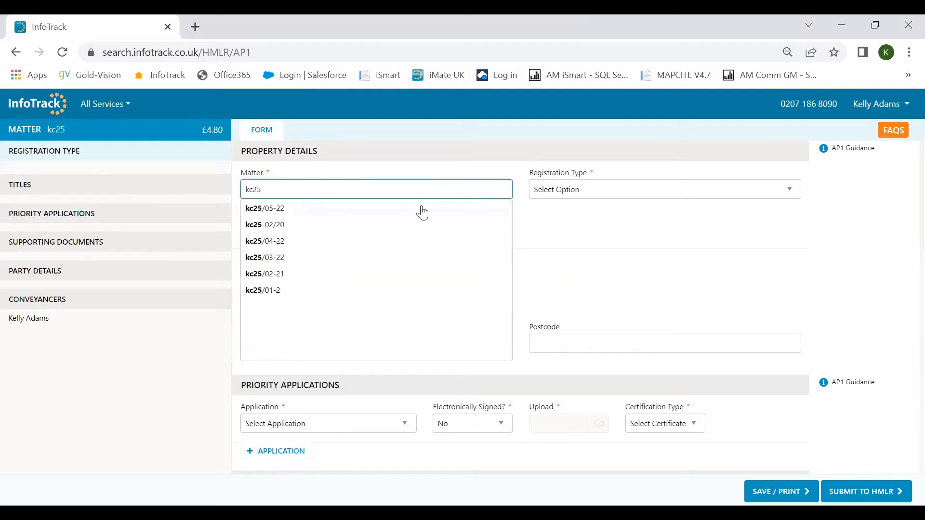
pyautogui.click(421, 209)
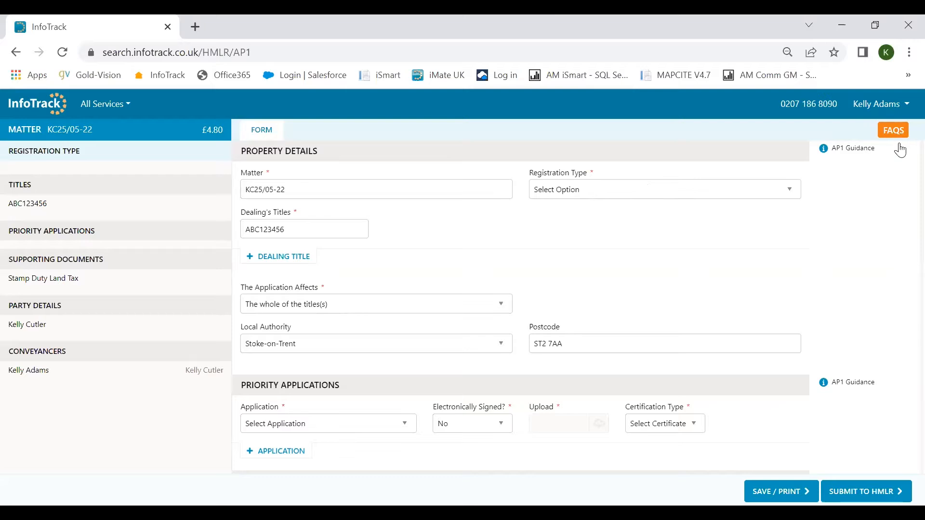
pyautogui.moveTo(898, 149)
pyautogui.click(710, 192)
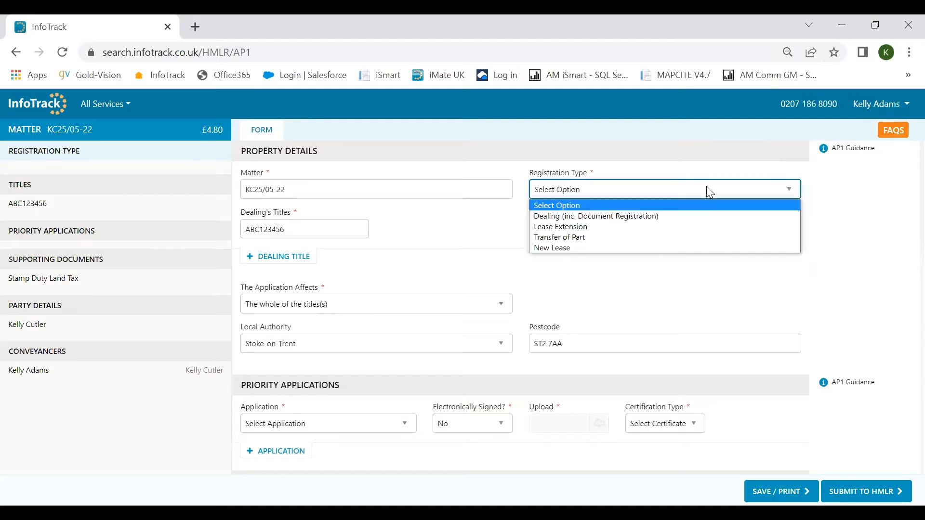
pyautogui.click(674, 216)
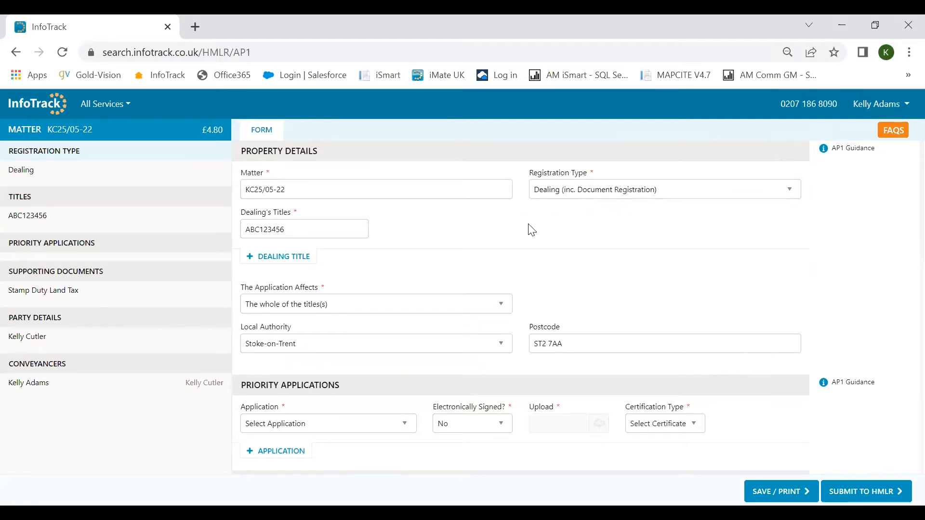
pyautogui.click(307, 234)
pyautogui.click(387, 235)
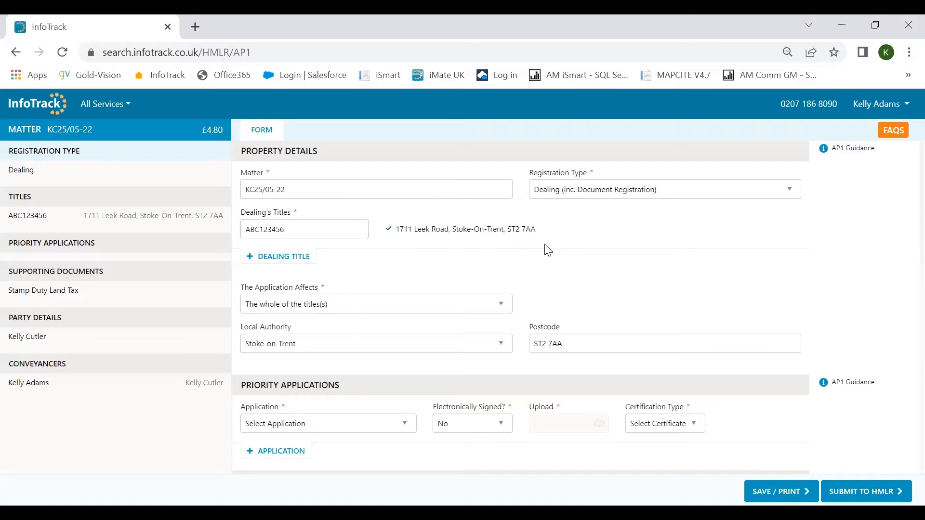
# Choose Discharge, Transfer & Charge as the priority application type.
pyautogui.scroll(-1, 482, 260)
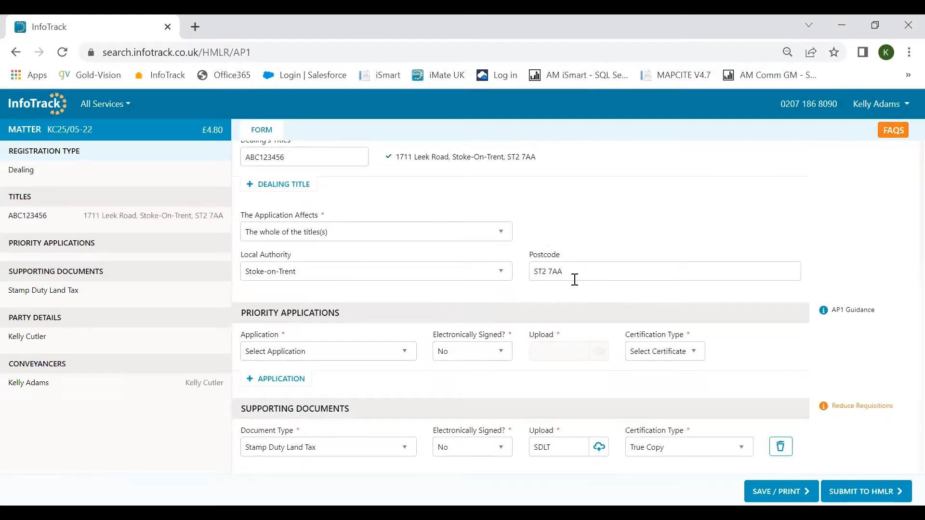
pyautogui.scroll(-3, 574, 280)
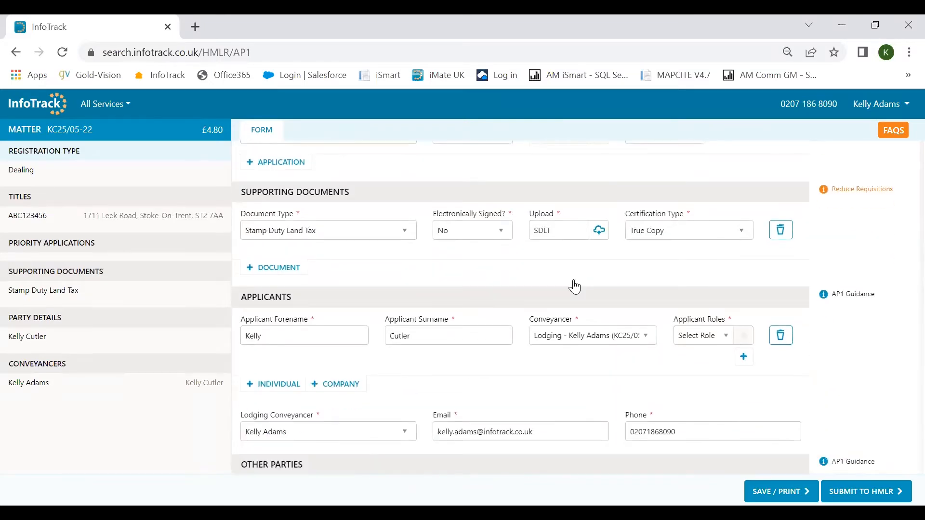
pyautogui.scroll(1, 574, 280)
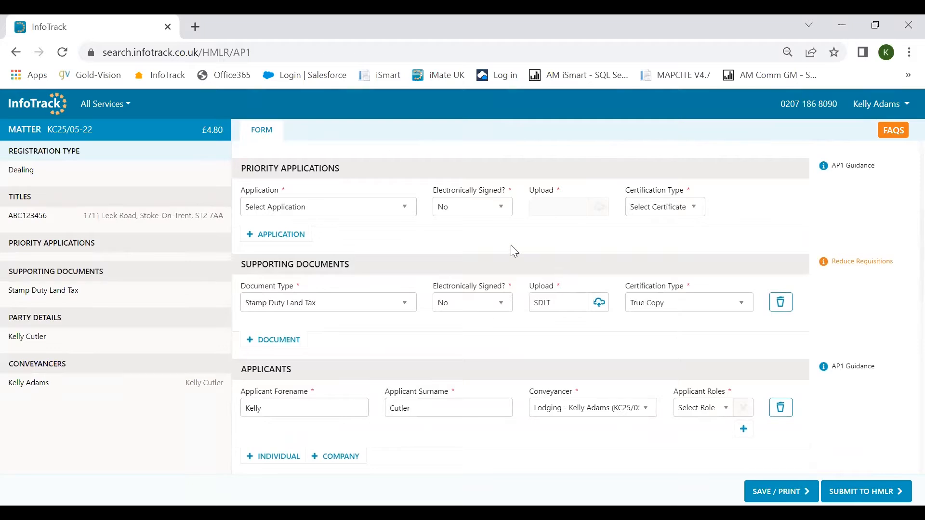
pyautogui.scroll(1, 510, 245)
pyautogui.click(361, 287)
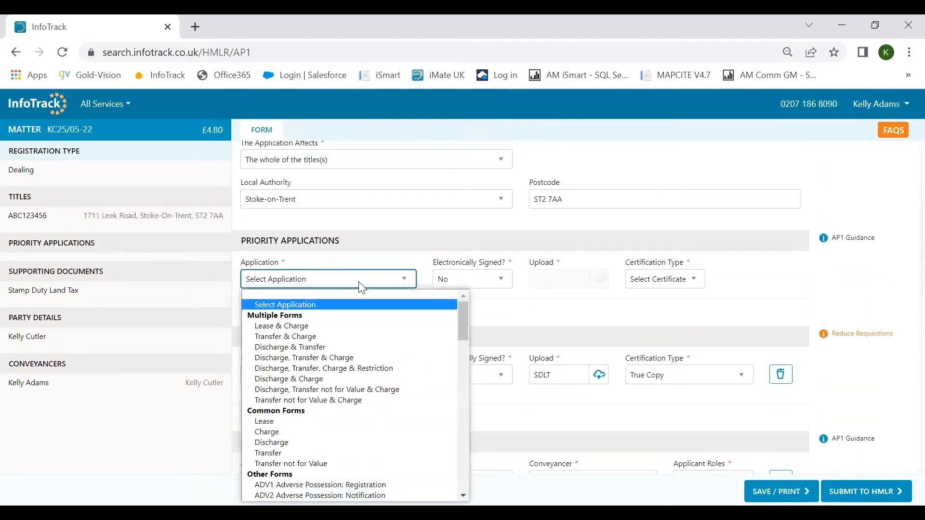
pyautogui.scroll(-3, 356, 320)
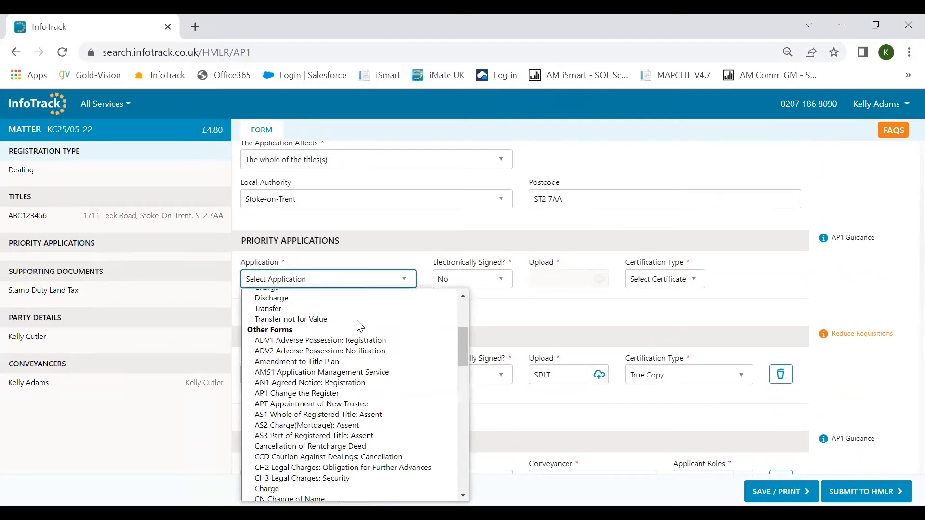
pyautogui.scroll(-14, 360, 326)
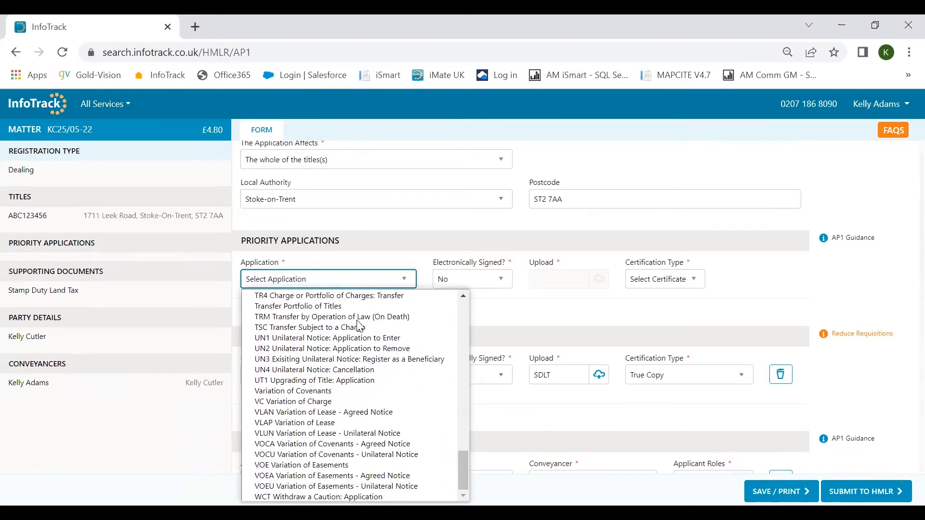
pyautogui.scroll(17, 357, 320)
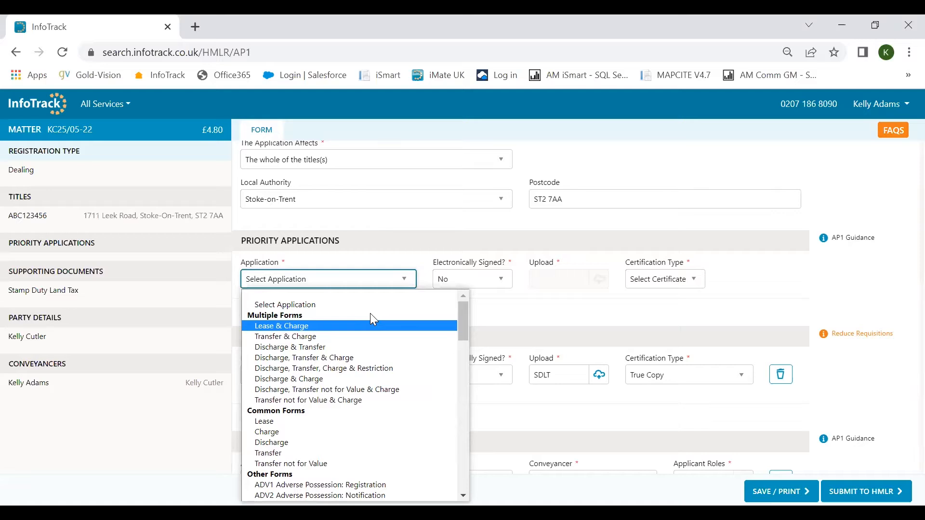
pyautogui.click(344, 360)
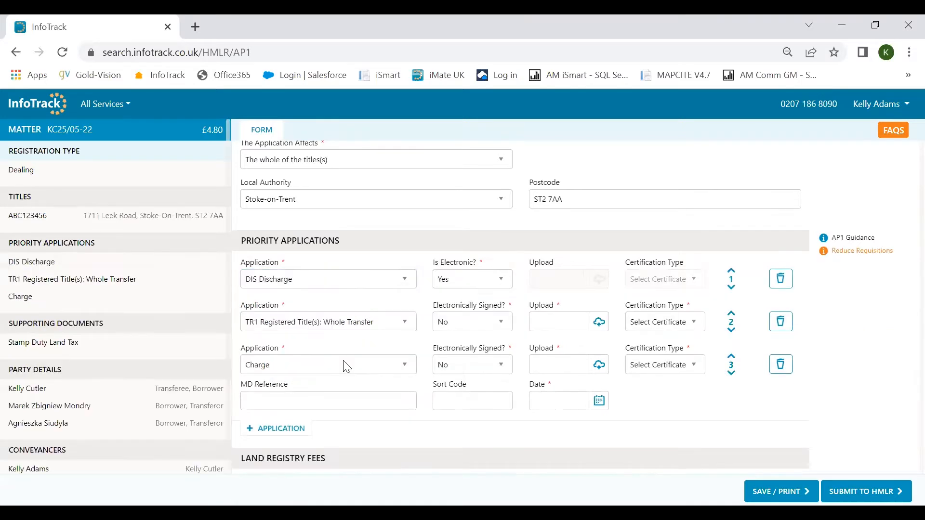
pyautogui.click(487, 332)
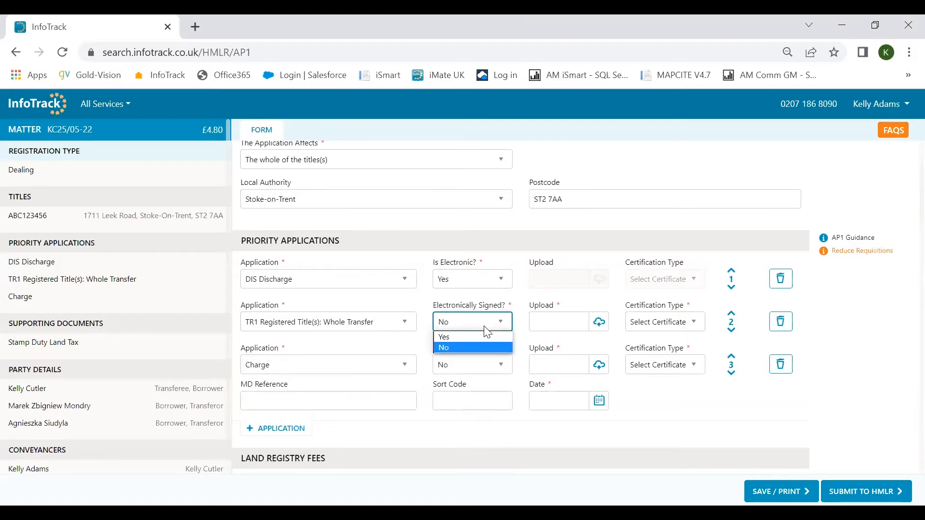
pyautogui.click(485, 328)
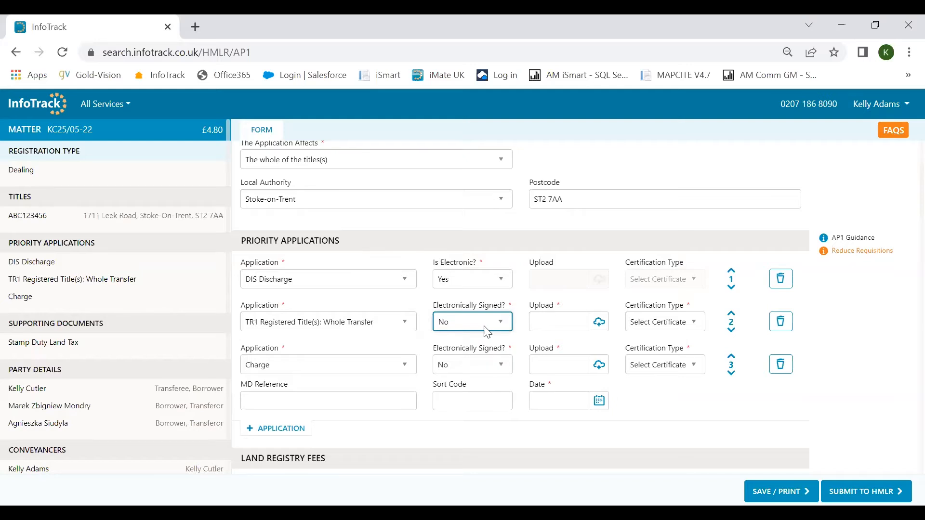
pyautogui.click(729, 323)
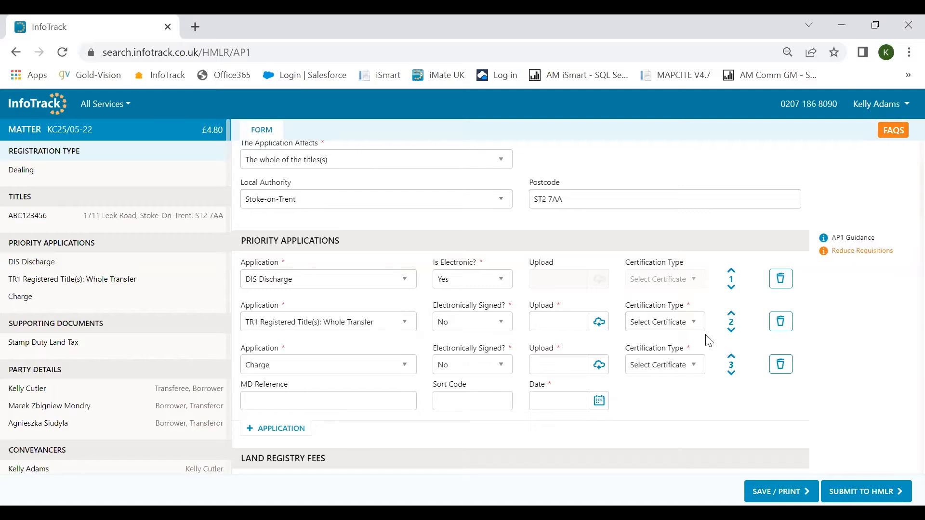
# Scroll past the £450,000 price, £150 fees and supporting documents to Applicants & Applicant Lenders.
pyautogui.scroll(-5, 709, 341)
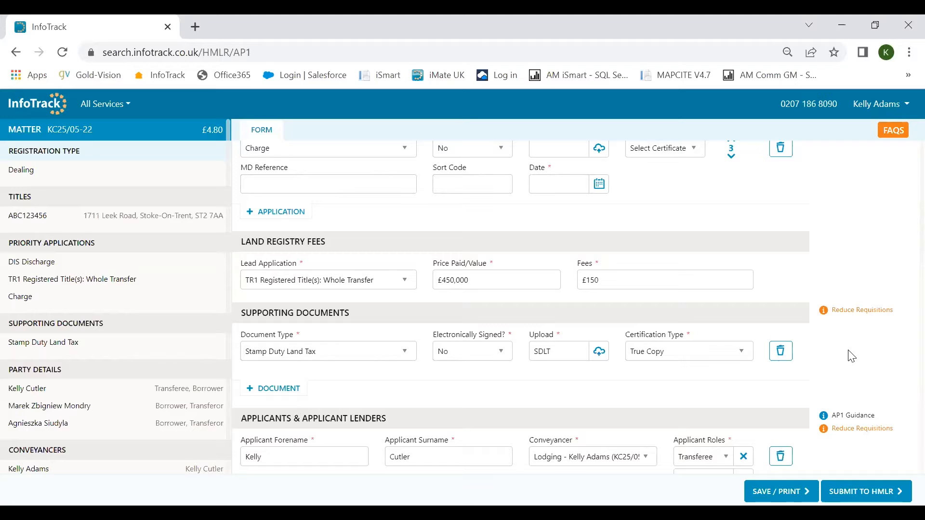
pyautogui.moveTo(858, 434)
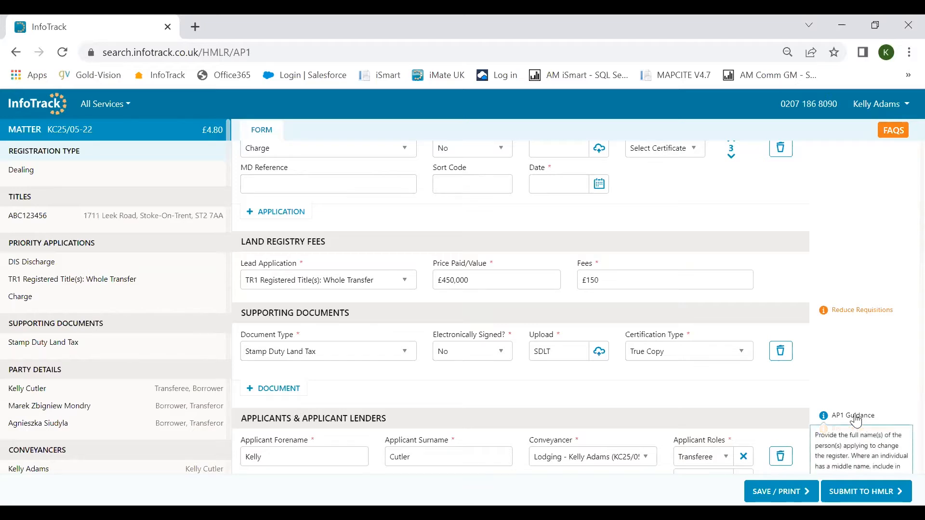
pyautogui.scroll(-5, 638, 319)
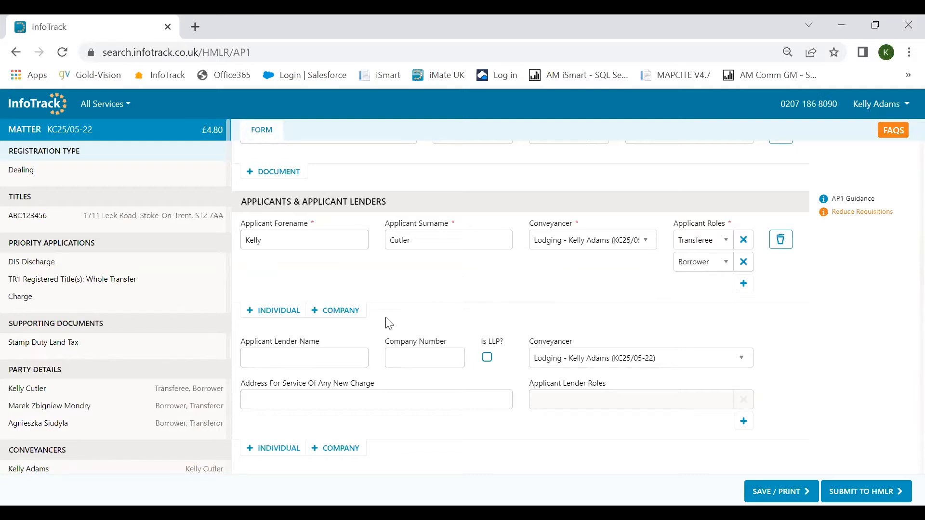
# Set HSBC UK Bank PLC as the applicant lender, then scroll to the Lodging Conveyancer row.
pyautogui.click(321, 355)
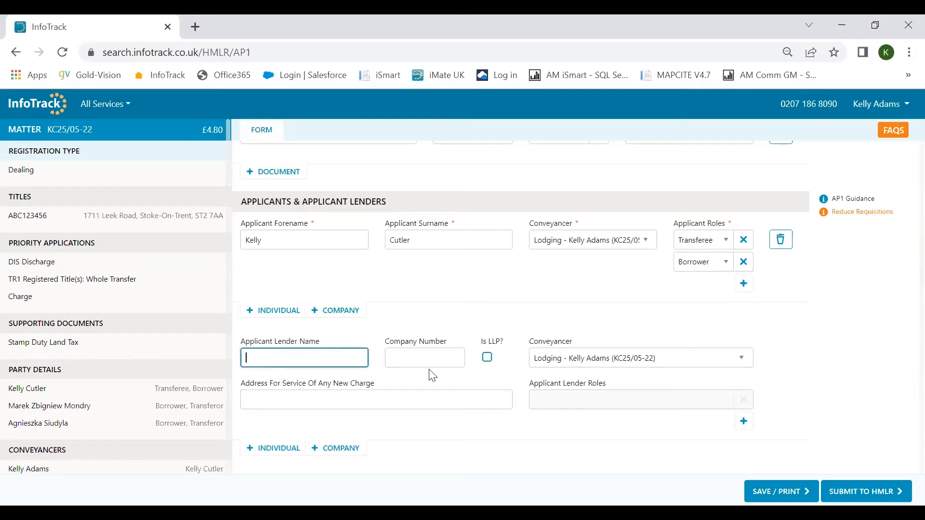
pyautogui.write('hc')
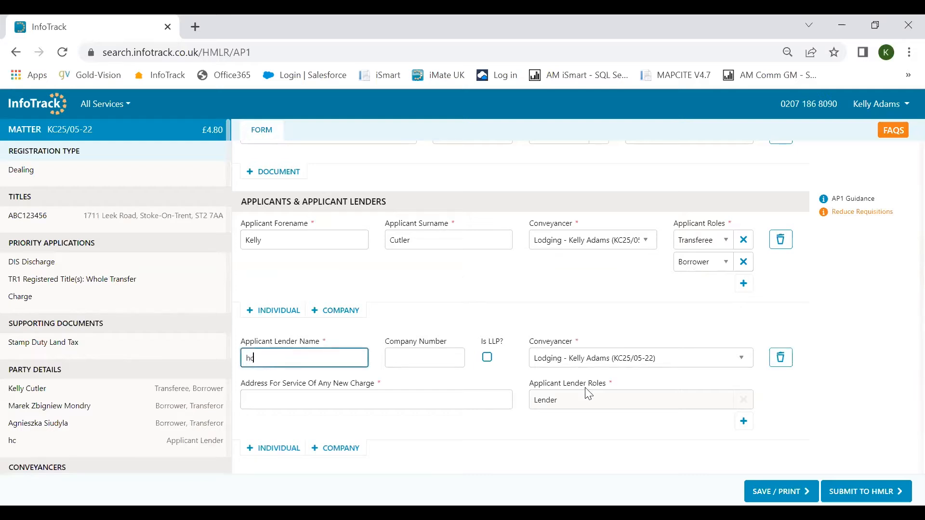
pyautogui.press('BackSpace')
pyautogui.write('sbc')
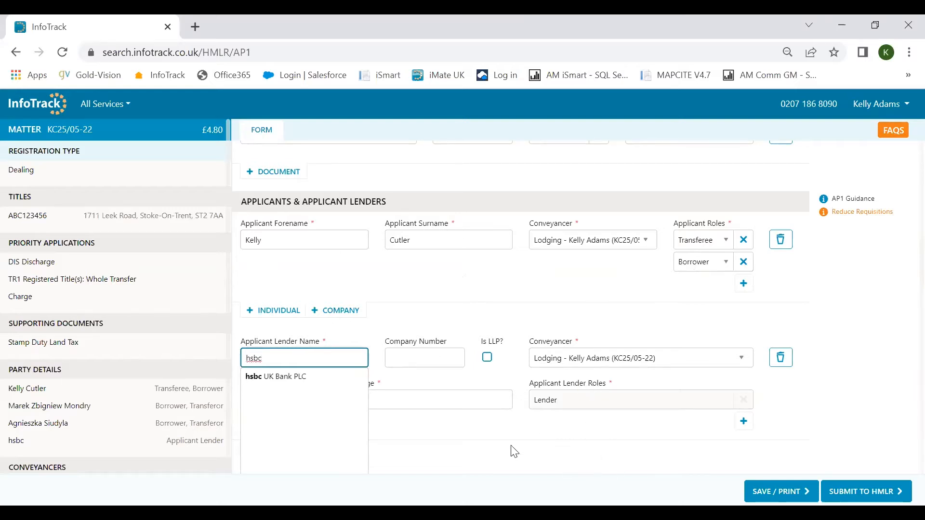
pyautogui.click(300, 379)
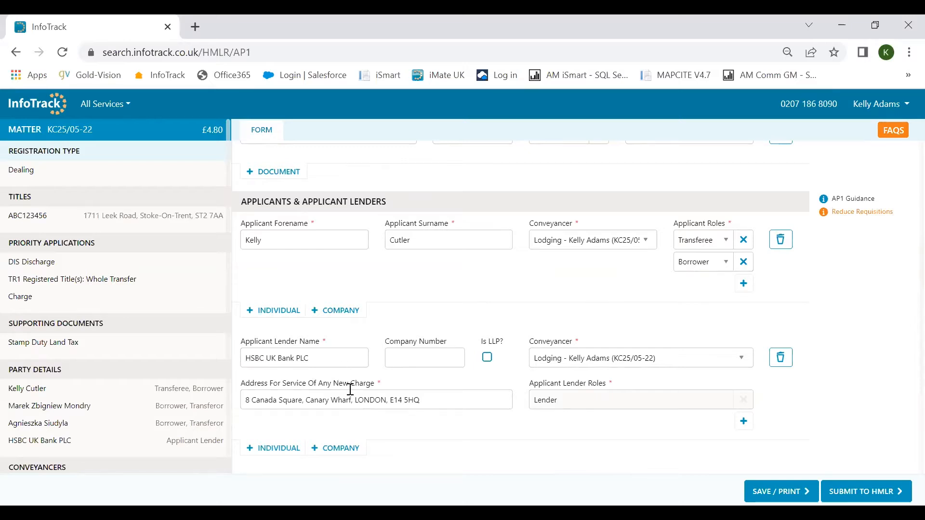
pyautogui.scroll(-3, 342, 369)
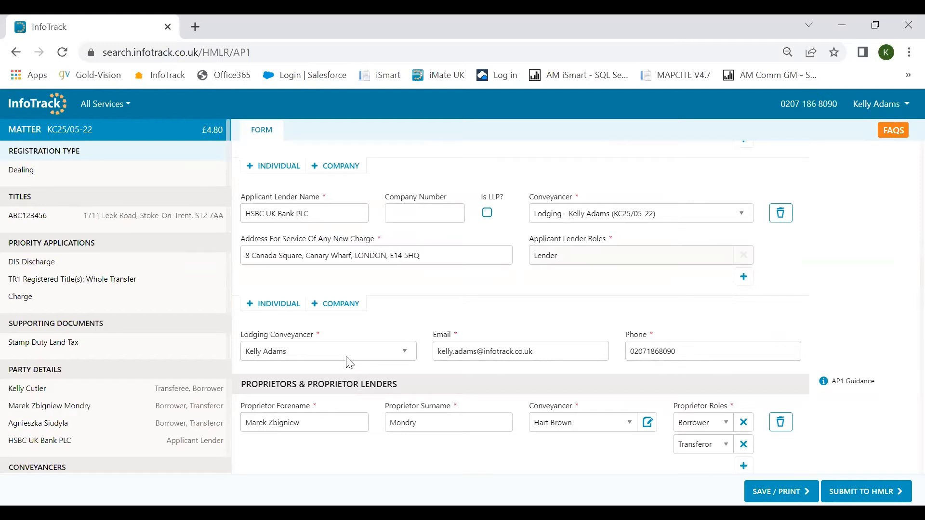
# Keep the existing lodging conveyancer and scroll down to the Proprietor Lender row.
pyautogui.click(349, 363)
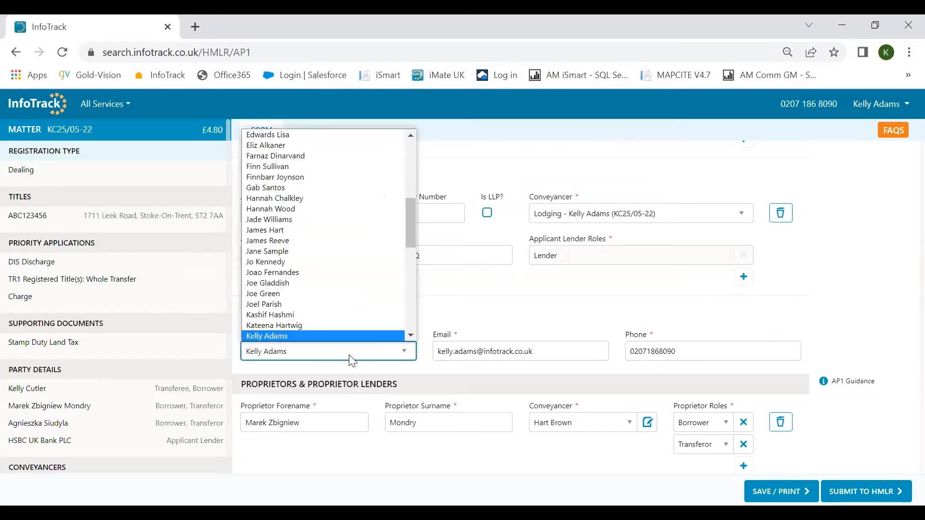
pyautogui.click(523, 329)
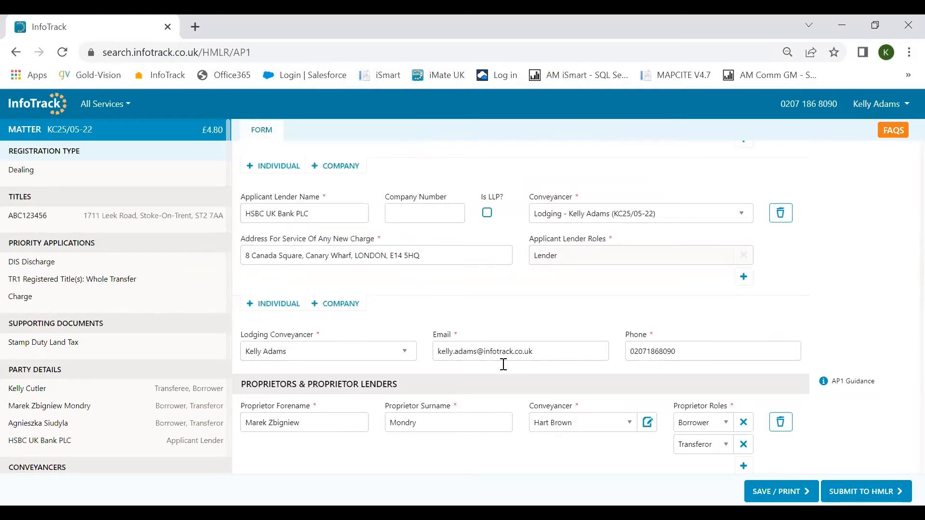
pyautogui.scroll(-2, 496, 375)
pyautogui.scroll(-1, 500, 379)
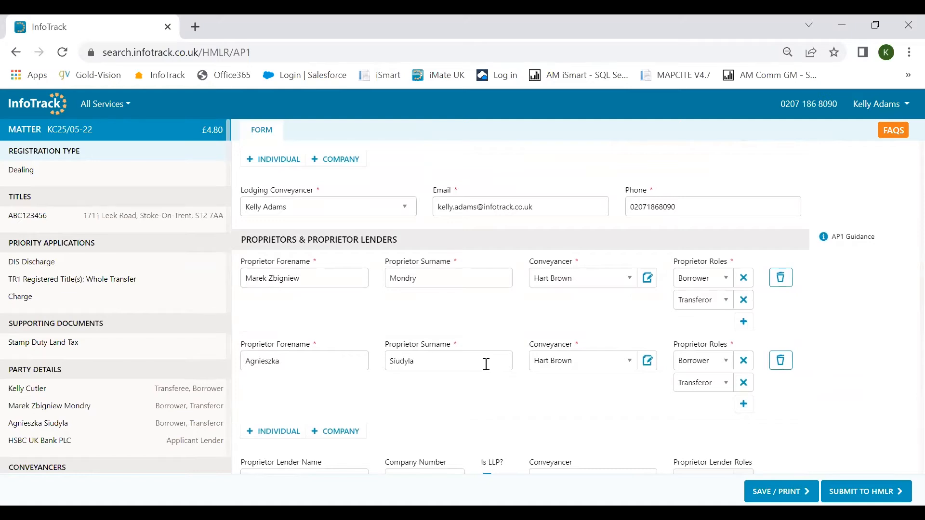
pyautogui.scroll(-1, 486, 364)
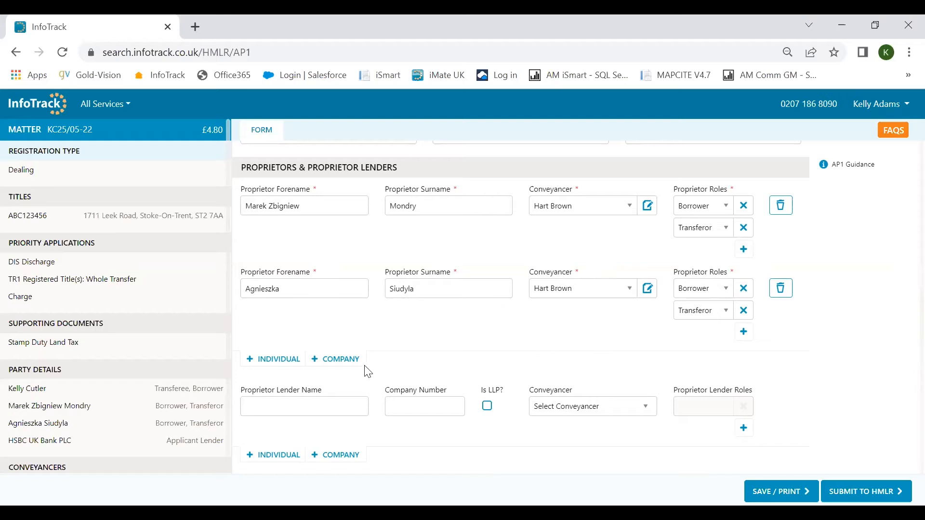
# Enter Santander UK plc as the proprietor lender using the 'sa' suggestions.
pyautogui.click(326, 403)
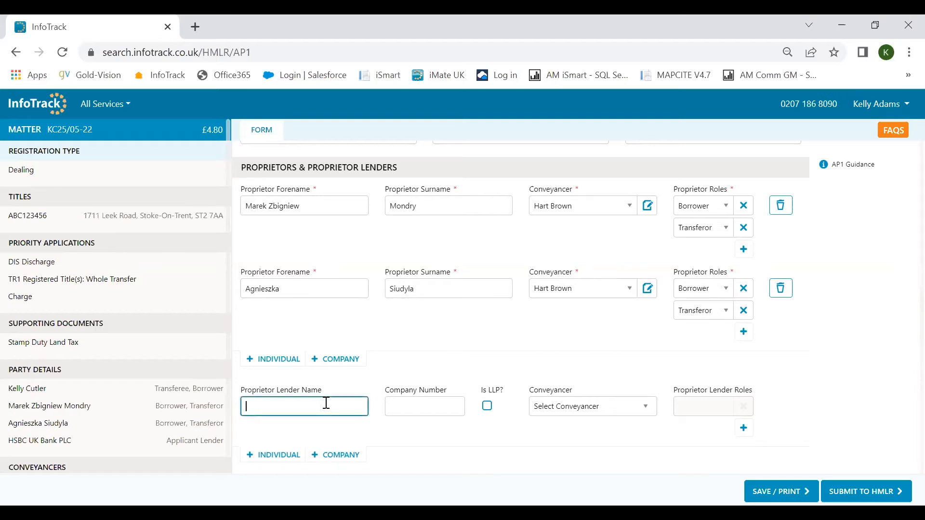
pyautogui.write('sa')
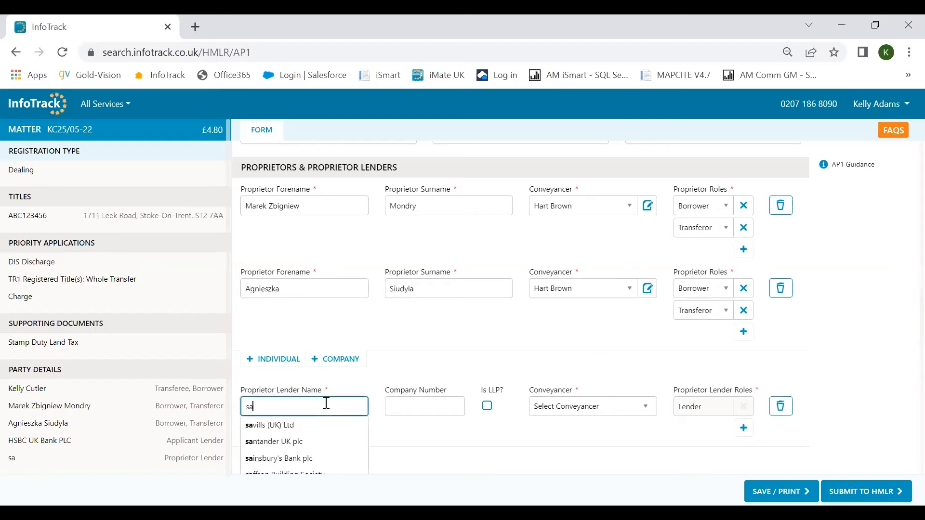
pyautogui.click(320, 441)
# Check the Other Parties role options and leave the role unset.
pyautogui.scroll(-3, 388, 428)
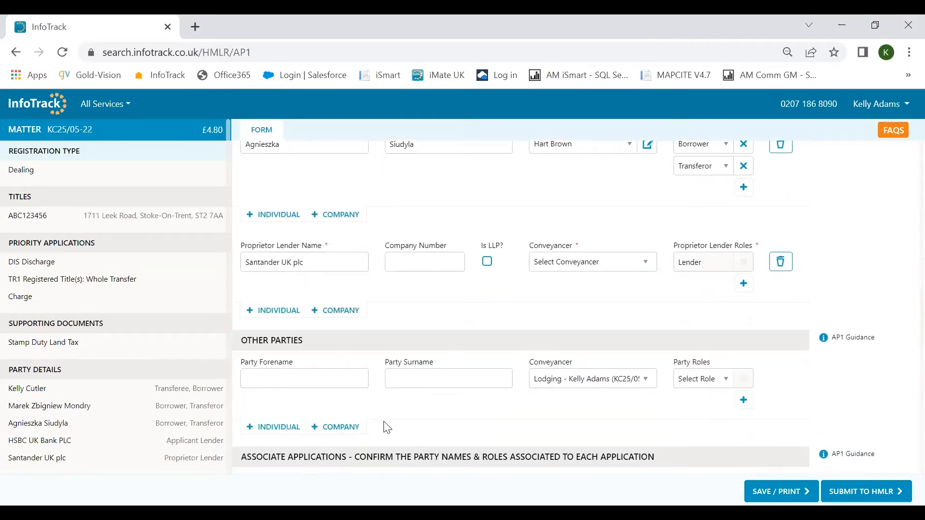
pyautogui.scroll(-2, 388, 427)
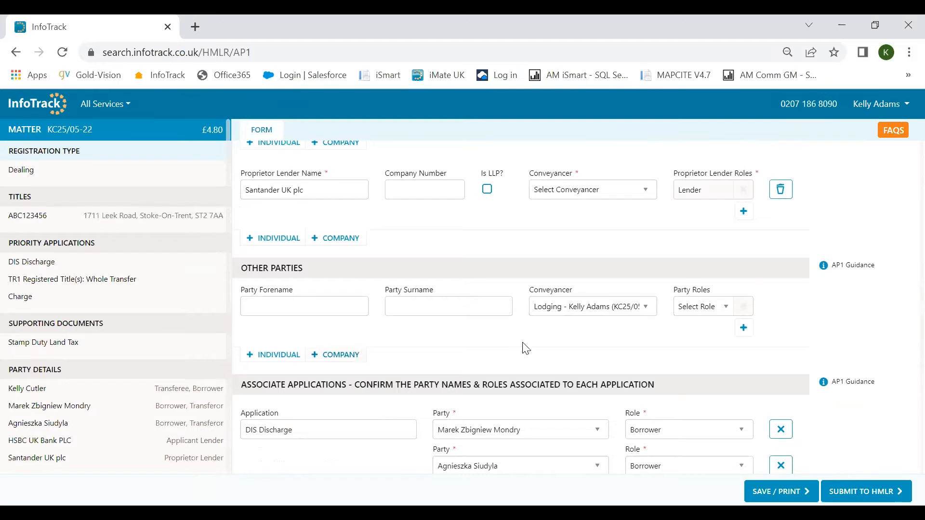
pyautogui.click(708, 311)
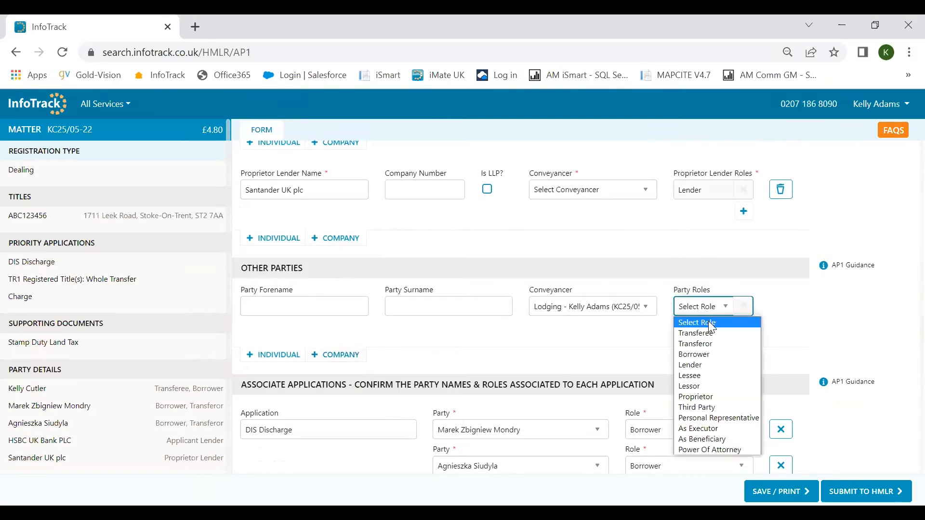
pyautogui.click(597, 341)
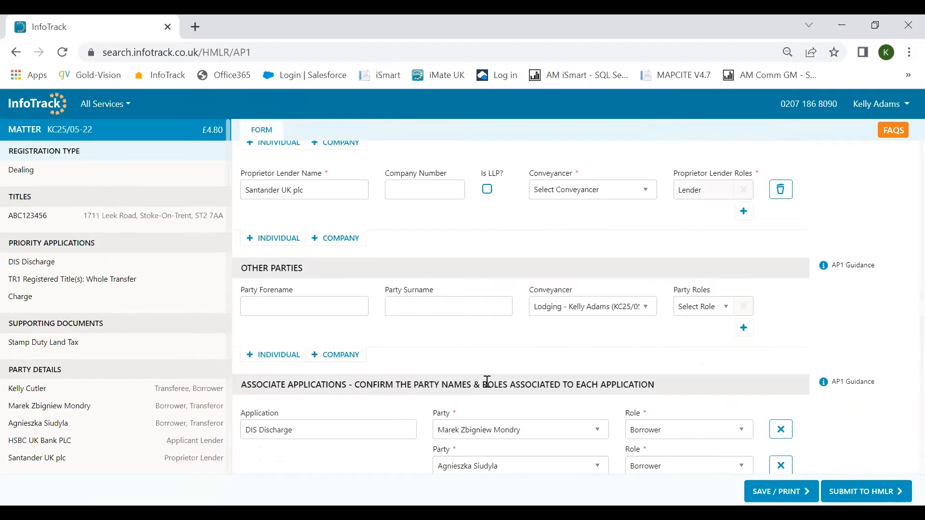
# Scroll through Associate Applications down to Register Addresses, Disclosable Interests, LMS and Notes.
pyautogui.scroll(-3, 487, 380)
pyautogui.scroll(-2, 491, 384)
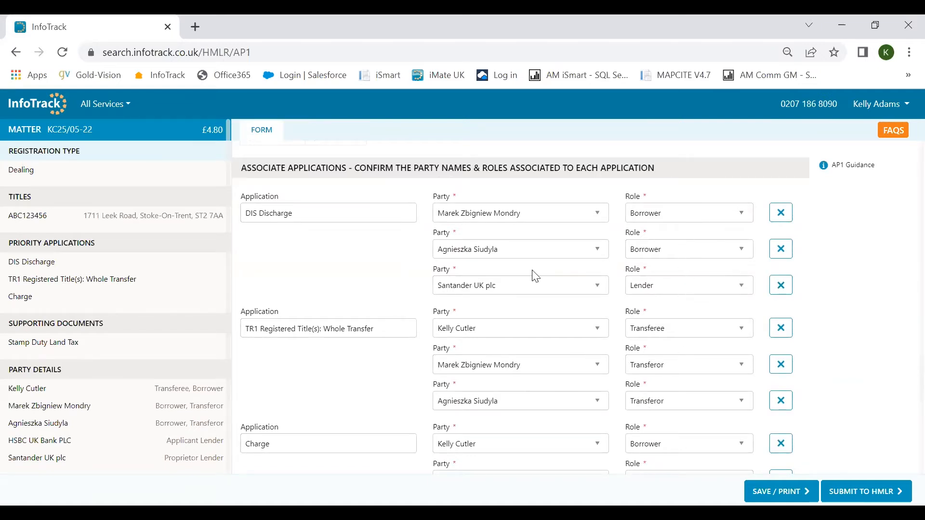
pyautogui.scroll(-2, 691, 268)
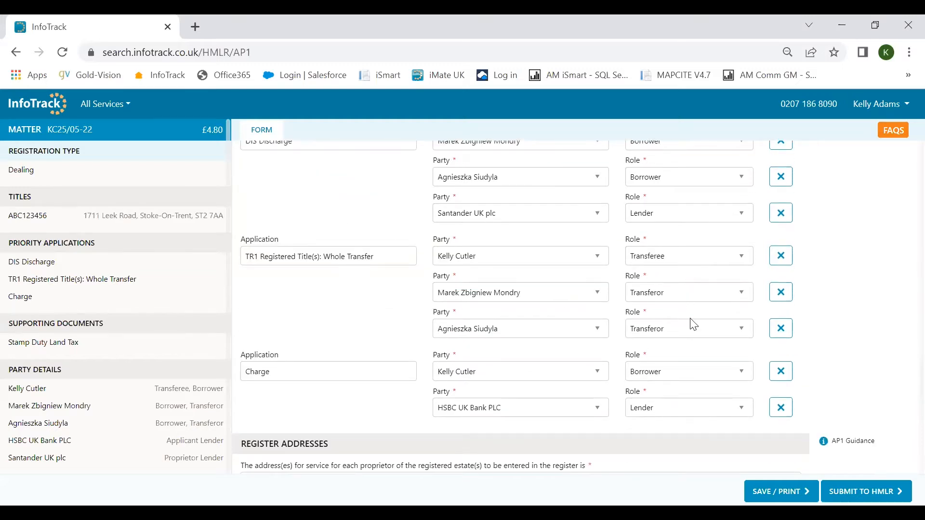
pyautogui.scroll(-2, 714, 320)
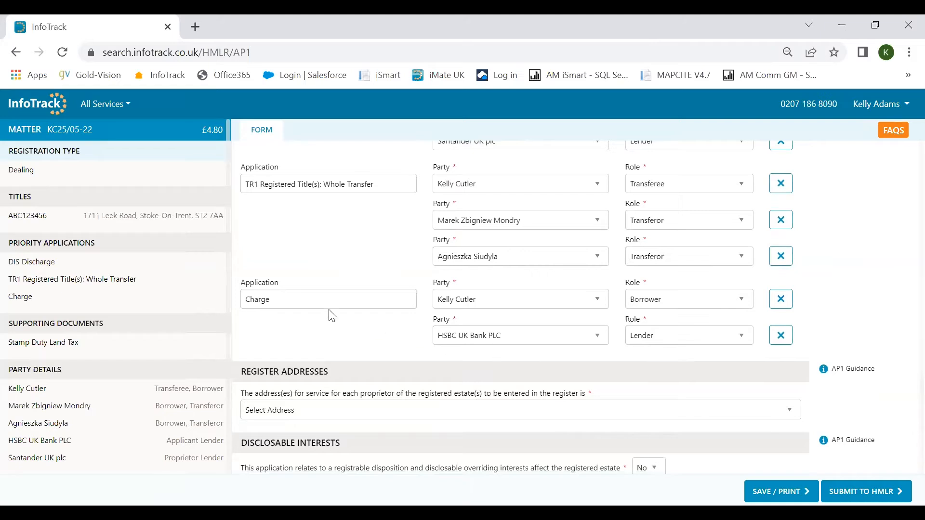
pyautogui.scroll(-2, 397, 268)
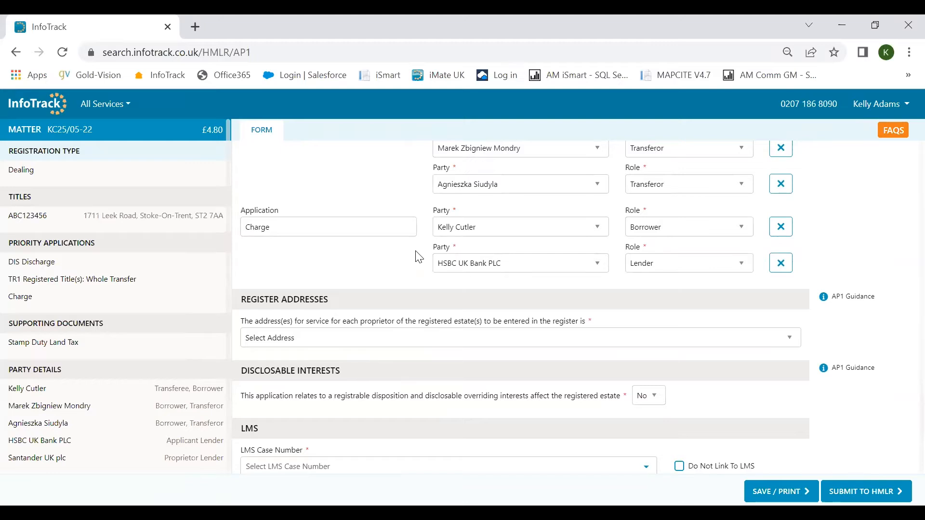
pyautogui.scroll(-2, 363, 316)
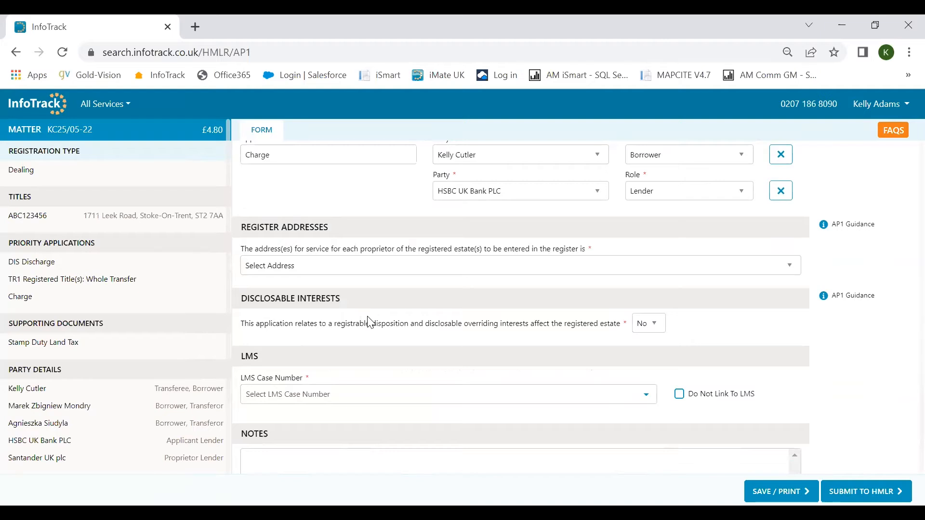
pyautogui.scroll(-2, 370, 323)
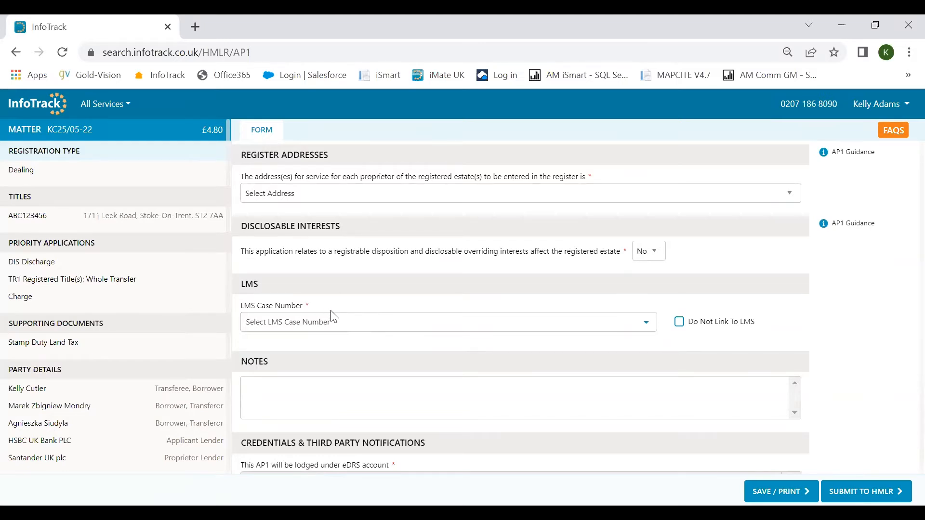
pyautogui.click(336, 323)
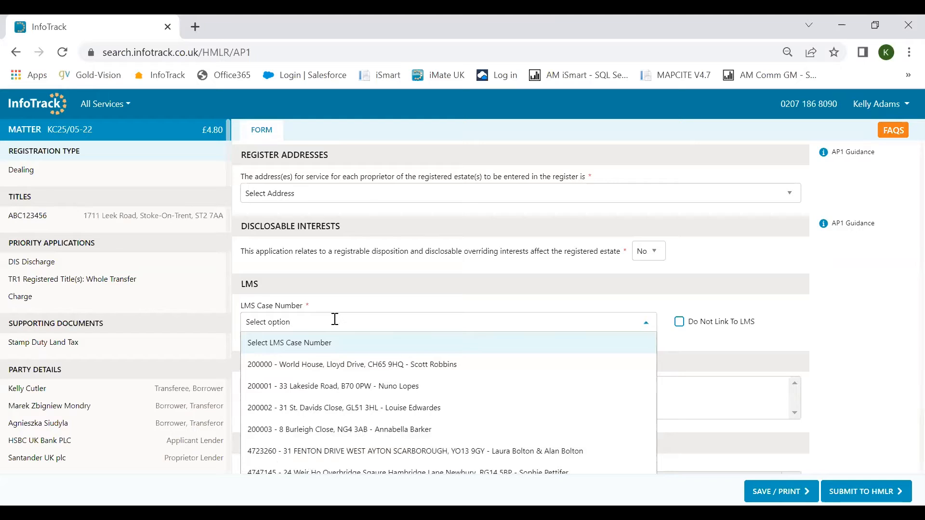
pyautogui.click(359, 308)
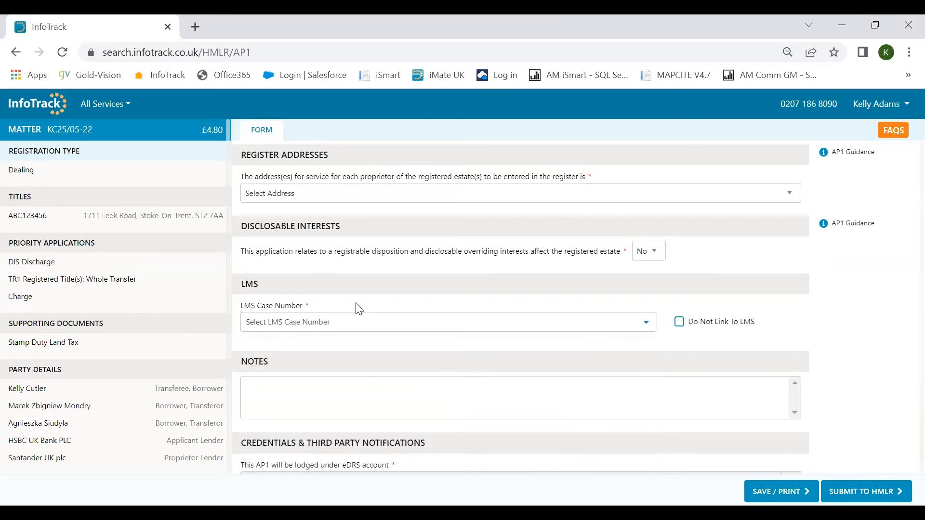
pyautogui.scroll(-2, 359, 309)
pyautogui.click(357, 302)
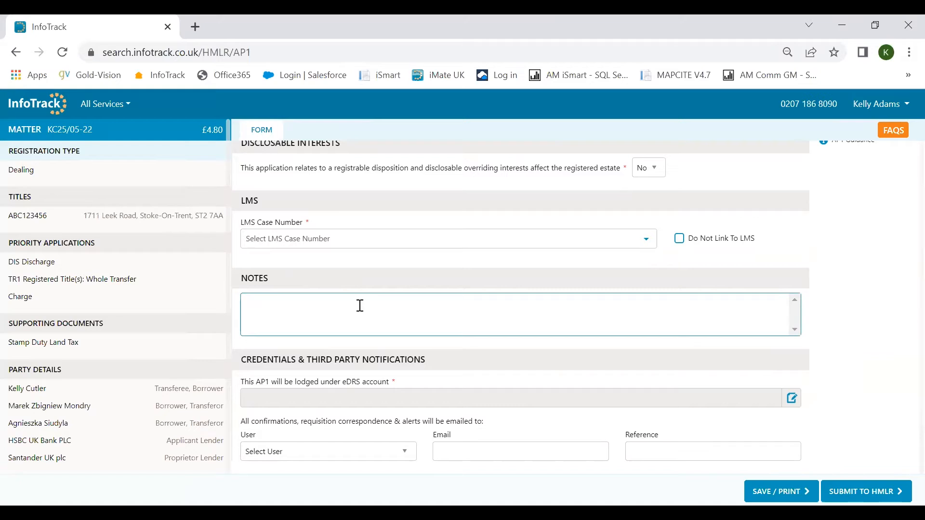
pyautogui.click(384, 345)
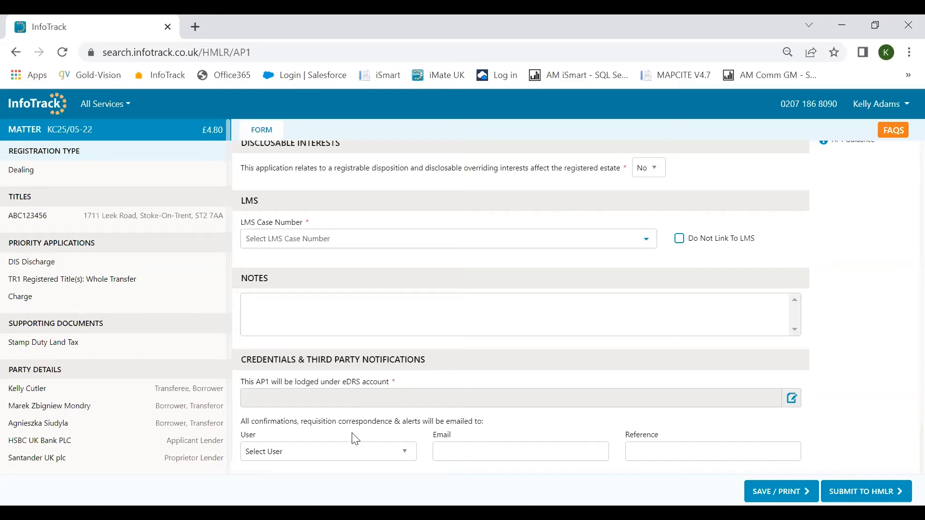
pyautogui.click(353, 453)
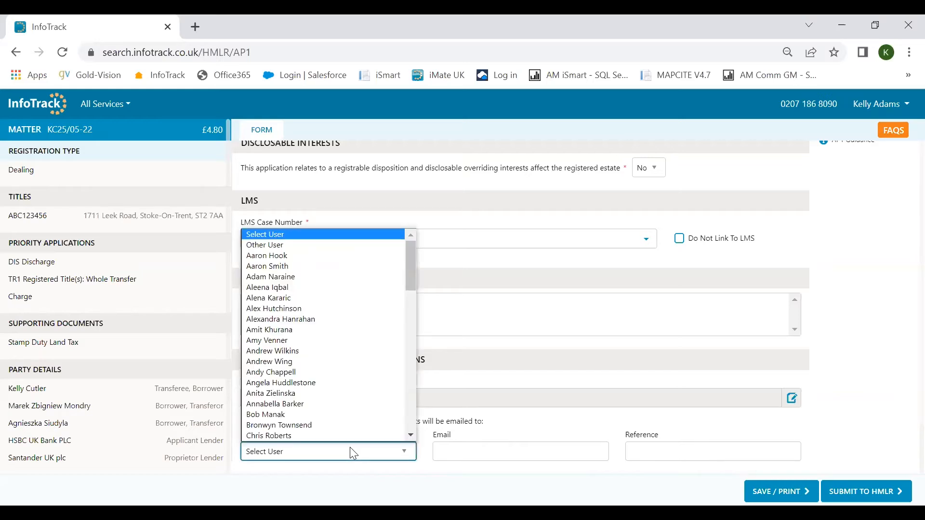
pyautogui.click(353, 453)
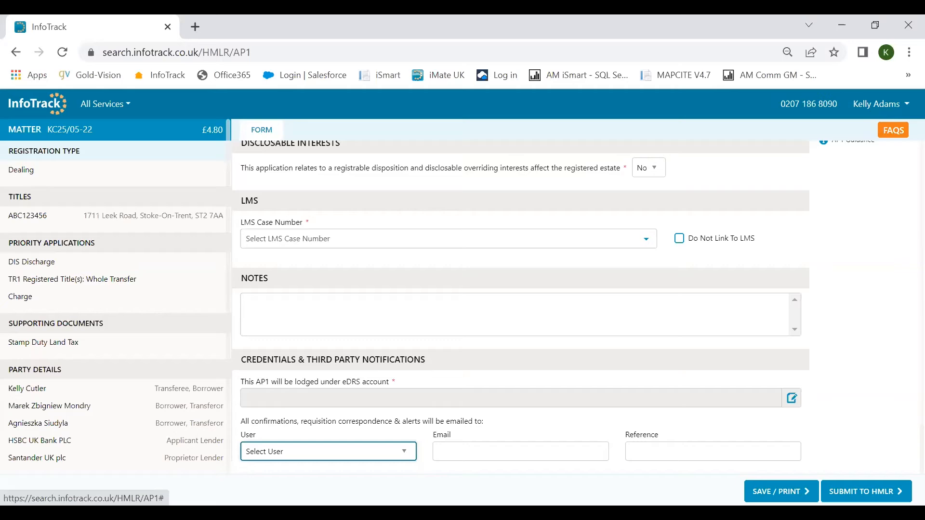
pyautogui.click(39, 103)
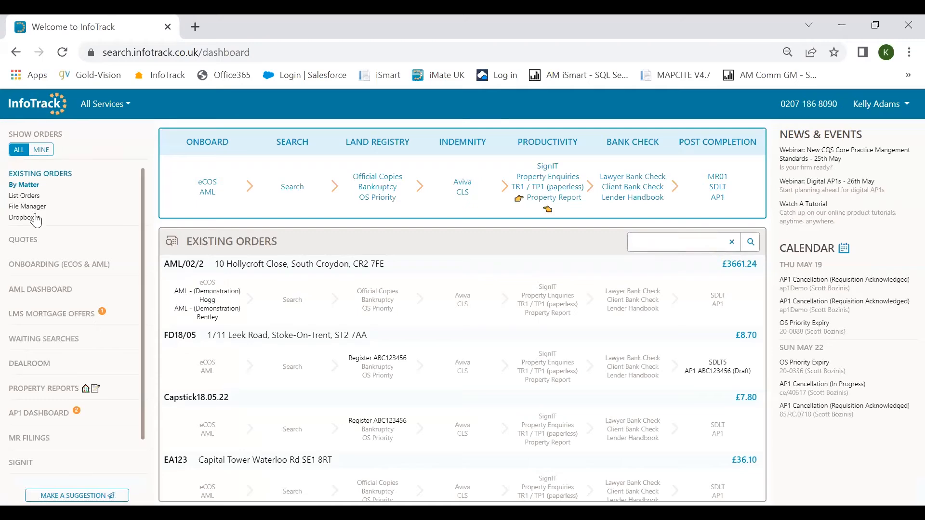
pyautogui.click(34, 414)
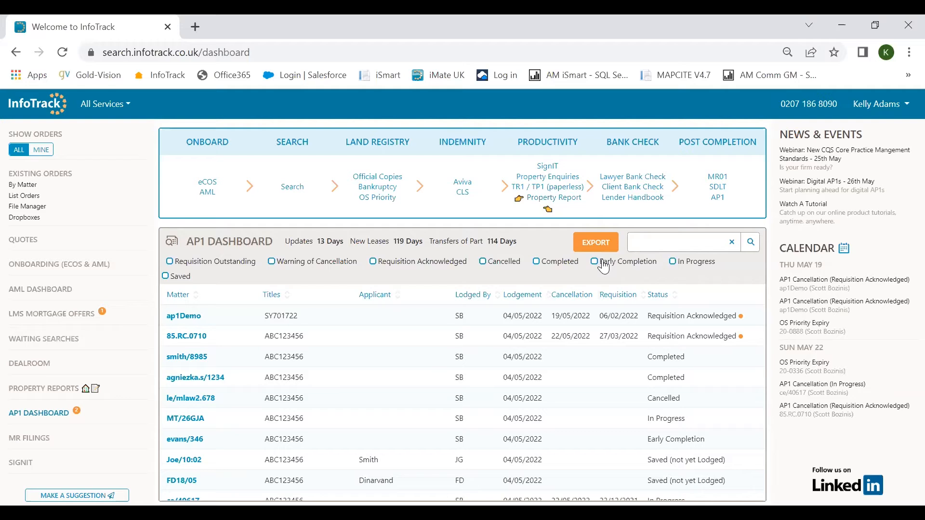
pyautogui.click(388, 342)
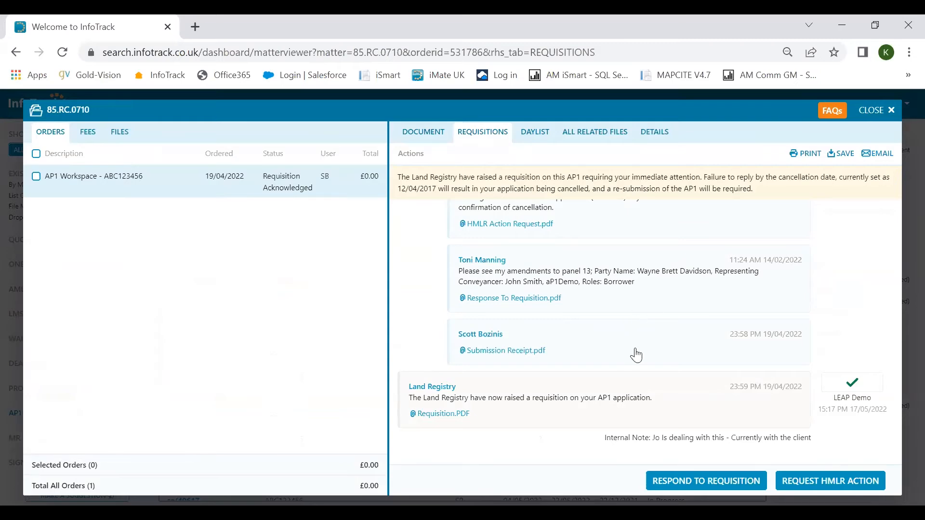
pyautogui.scroll(4, 636, 354)
pyautogui.scroll(-4, 636, 355)
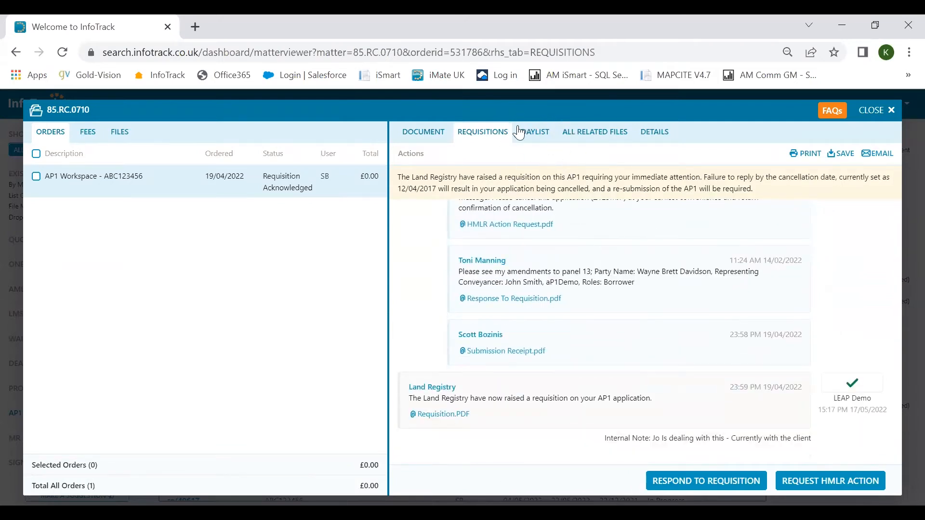
pyautogui.click(607, 139)
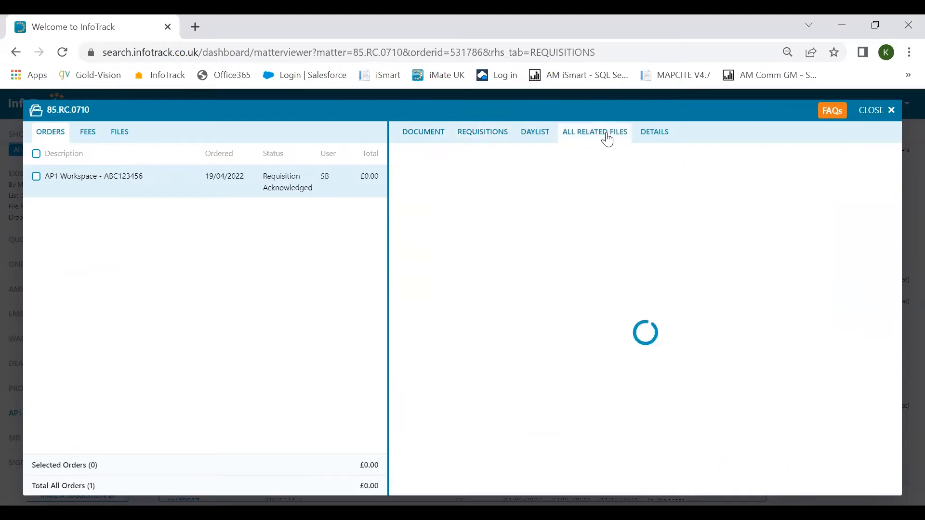
pyautogui.click(662, 137)
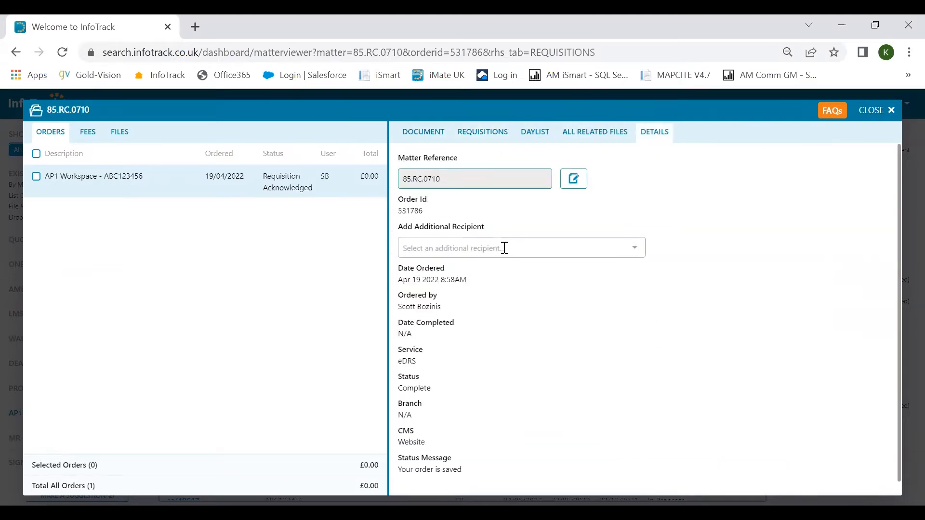
pyautogui.click(479, 140)
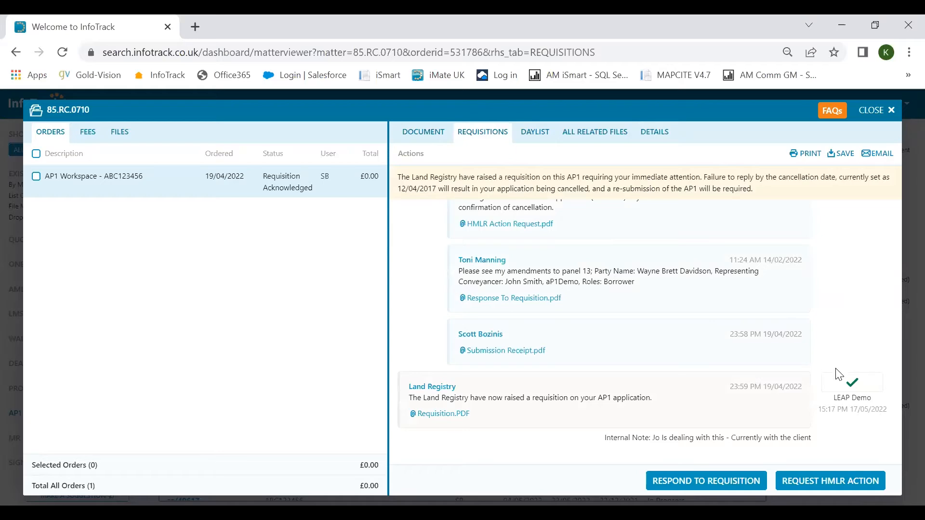
pyautogui.click(823, 375)
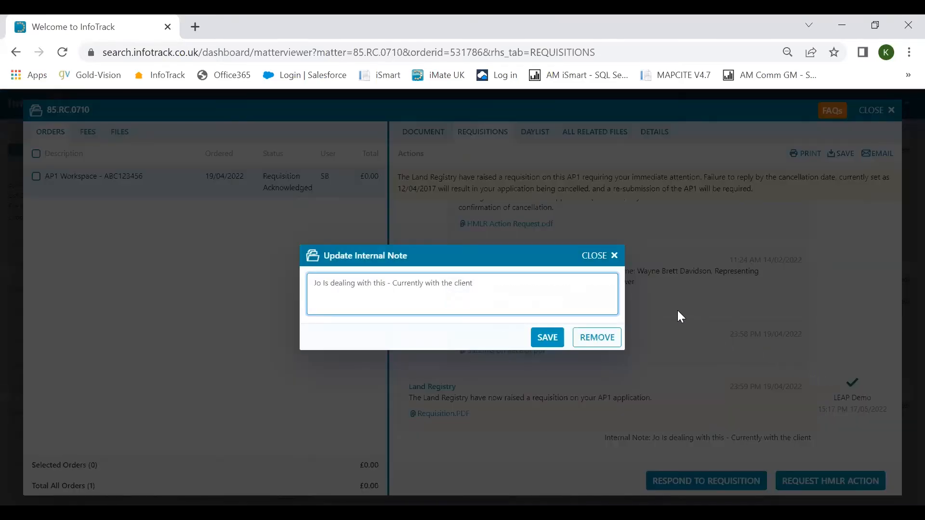
pyautogui.click(597, 258)
pyautogui.click(830, 484)
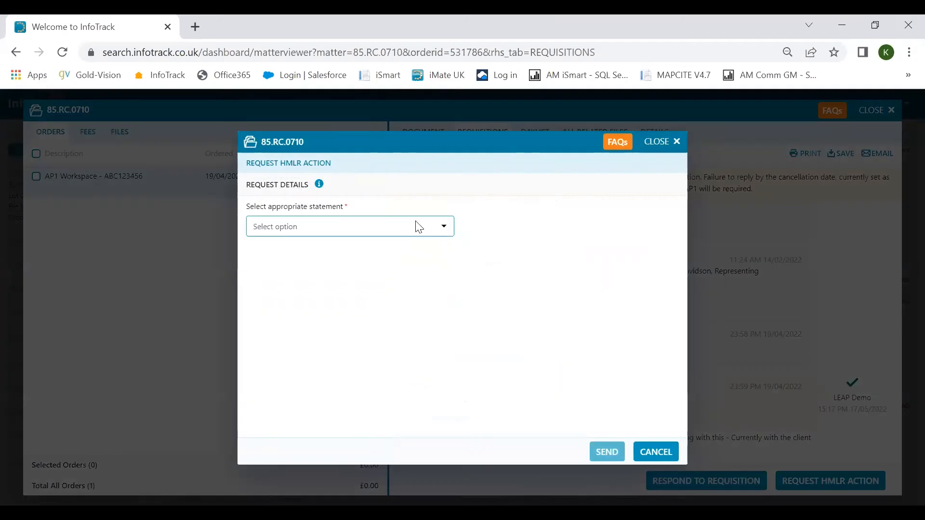
pyautogui.click(417, 227)
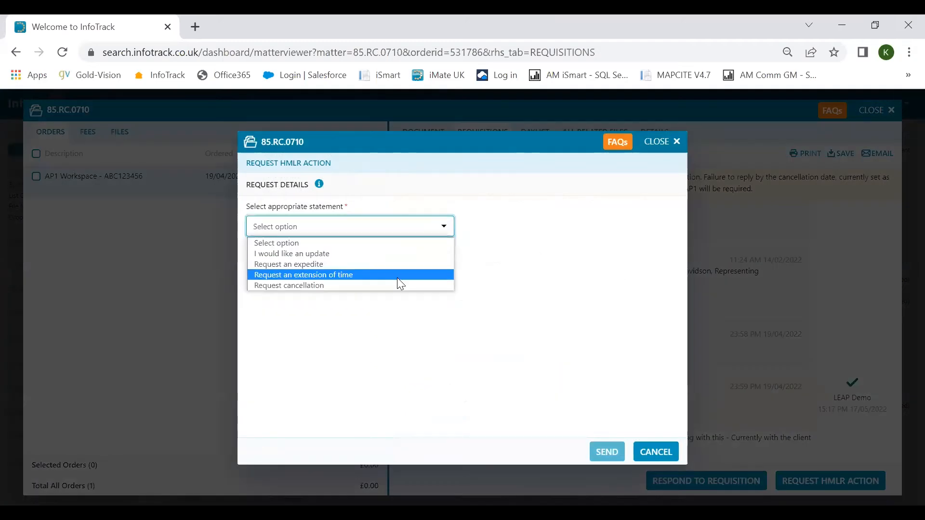
pyautogui.click(509, 248)
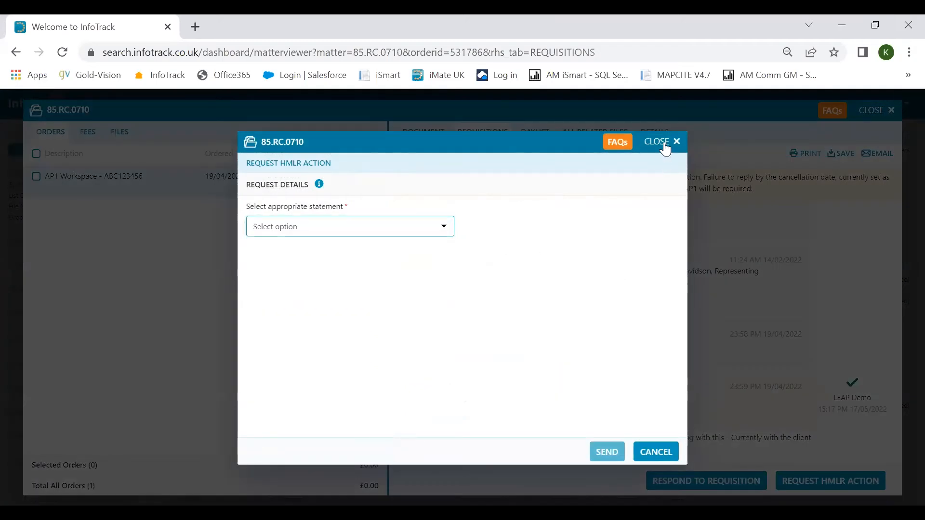
pyautogui.click(662, 141)
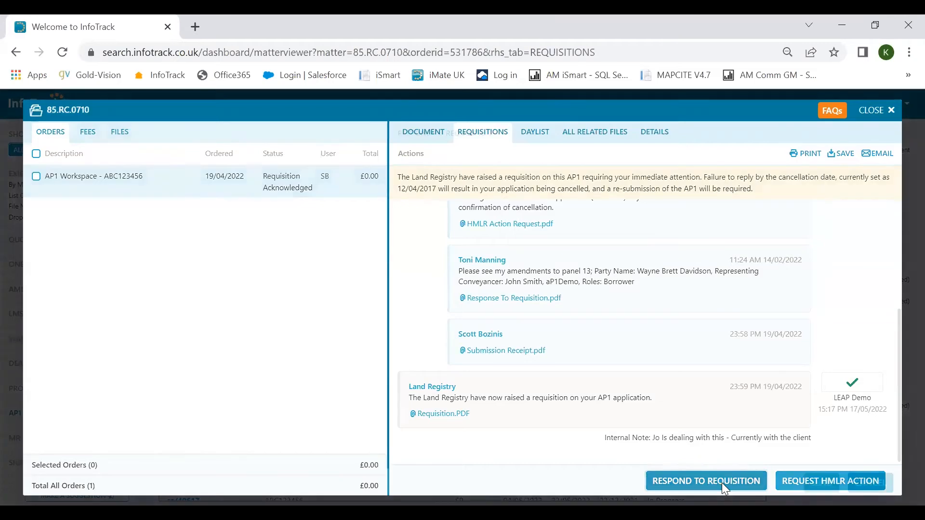
pyautogui.click(721, 483)
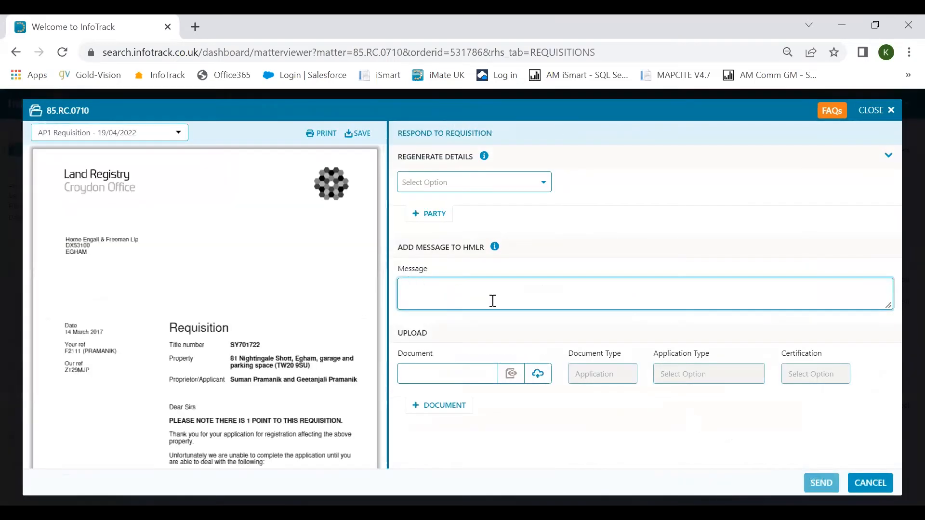
pyautogui.click(524, 186)
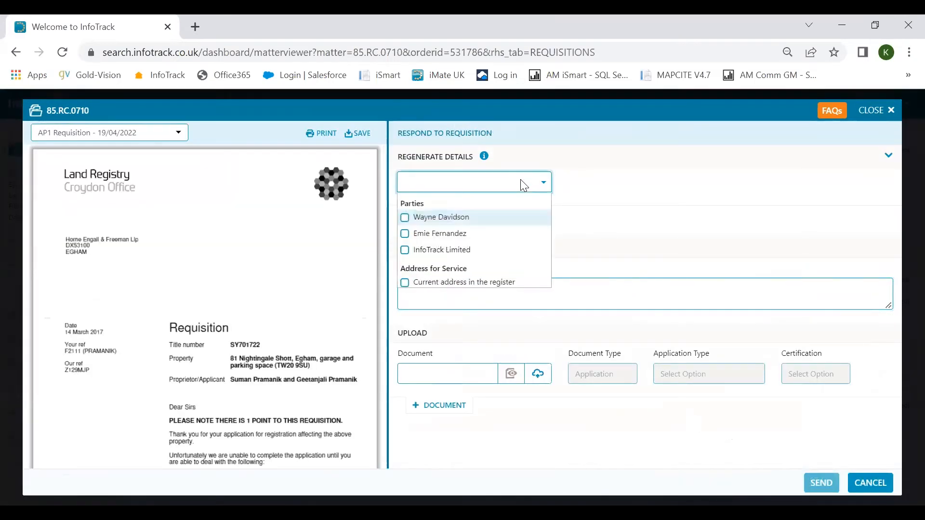
pyautogui.click(406, 220)
pyautogui.click(405, 234)
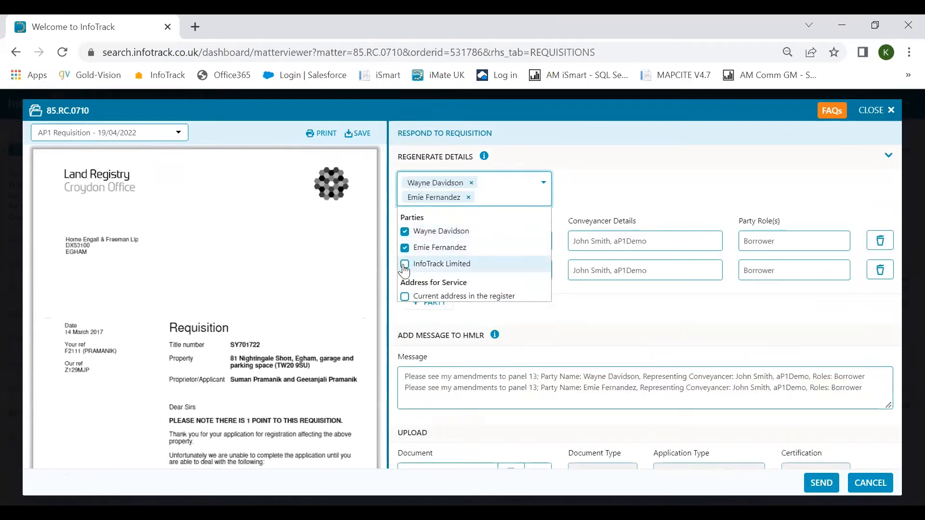
pyautogui.click(405, 264)
pyautogui.click(555, 332)
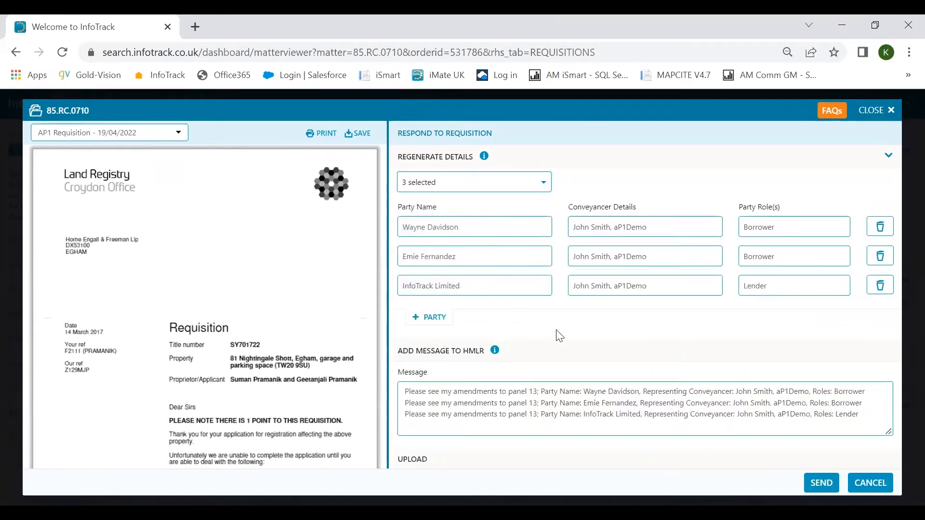
pyautogui.click(492, 225)
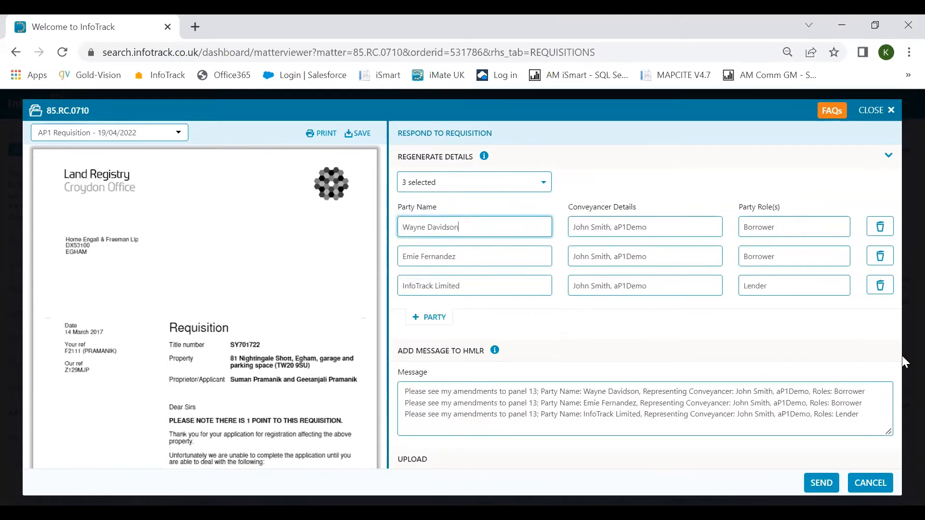
pyautogui.press('BackSpace')
pyautogui.press('BackSpace')
pyautogui.press('BackSpace')
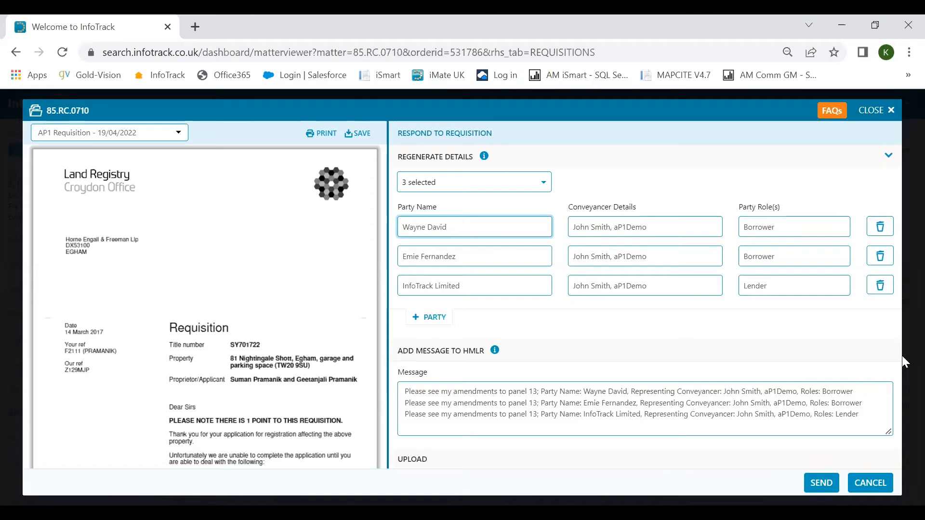
pyautogui.write('son')
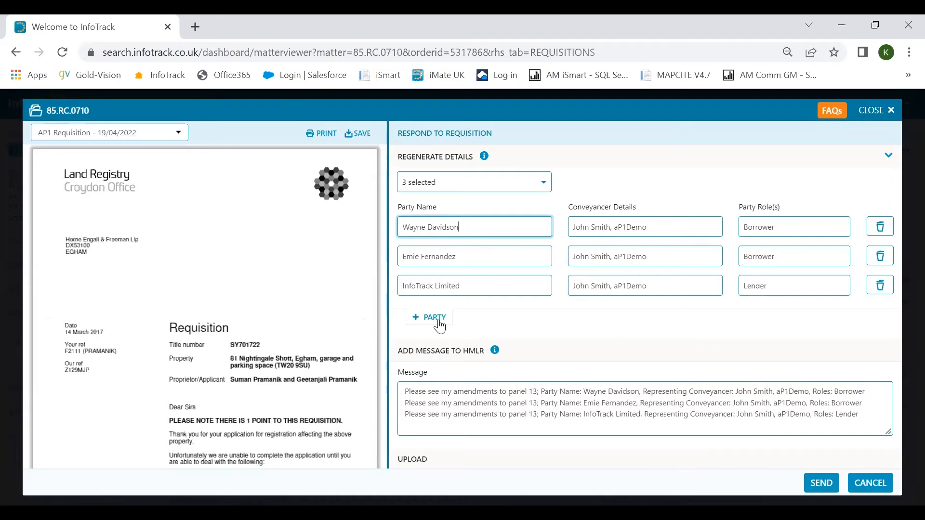
pyautogui.scroll(-2, 627, 326)
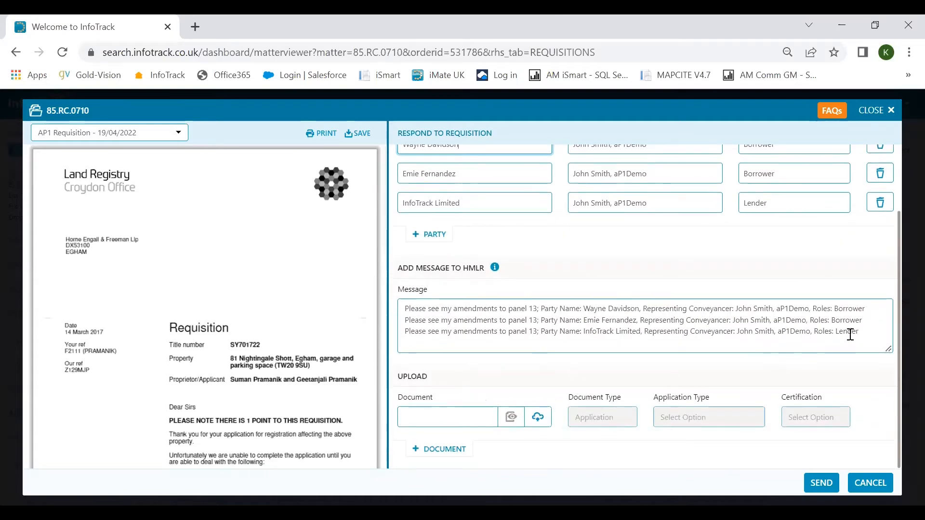
pyautogui.click(866, 331)
pyautogui.write('t')
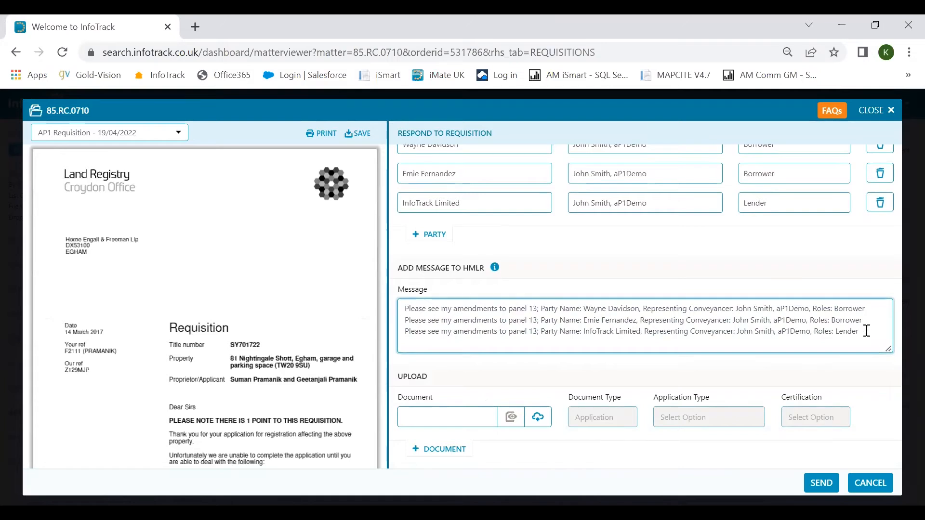
pyautogui.click(872, 111)
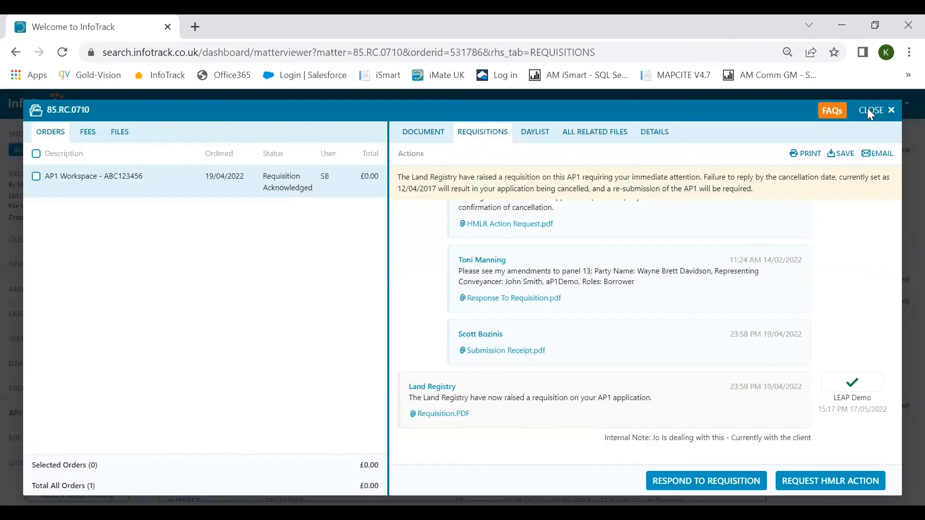
# Close matter 85.RC.0710 and open the cancellation calendar in May 2022 month view.
pyautogui.click(870, 112)
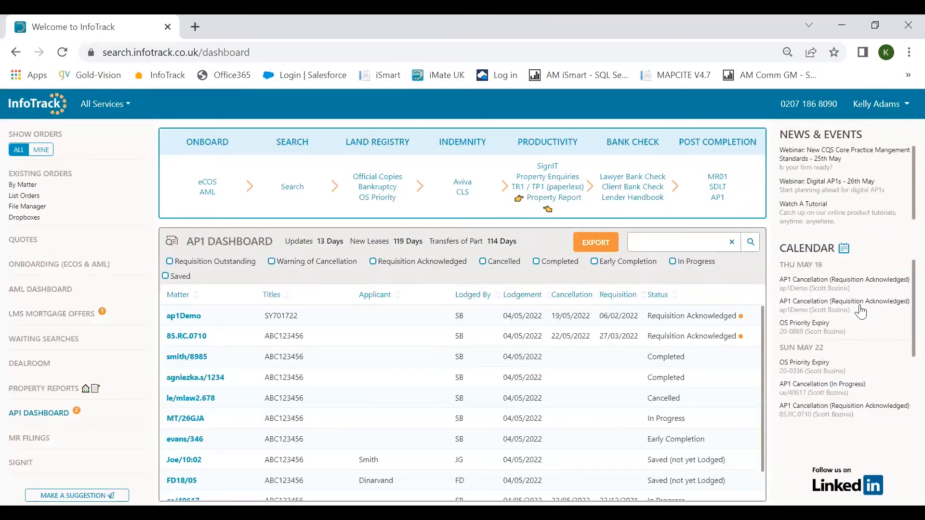
pyautogui.click(800, 260)
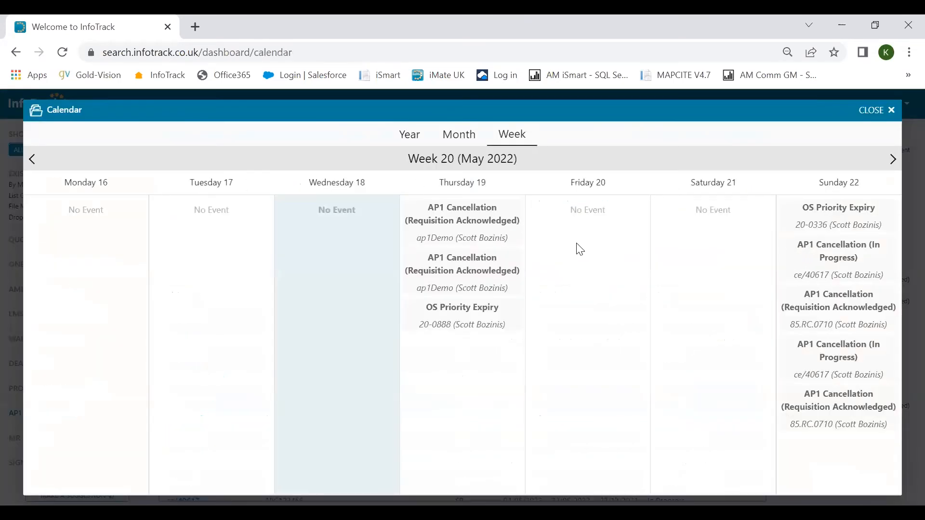
pyautogui.click(466, 136)
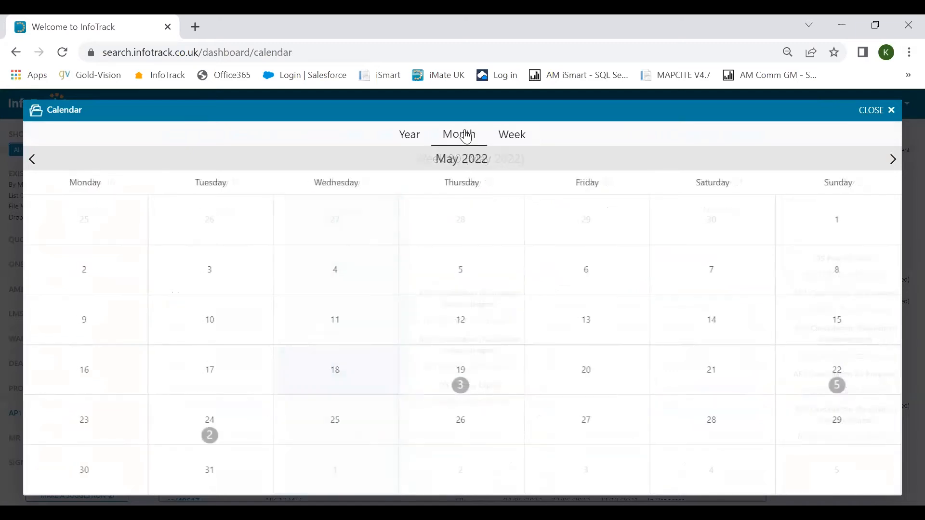
# Check the events due on Tuesday 24 May, return to the month overview, and close the calendar.
pyautogui.click(212, 422)
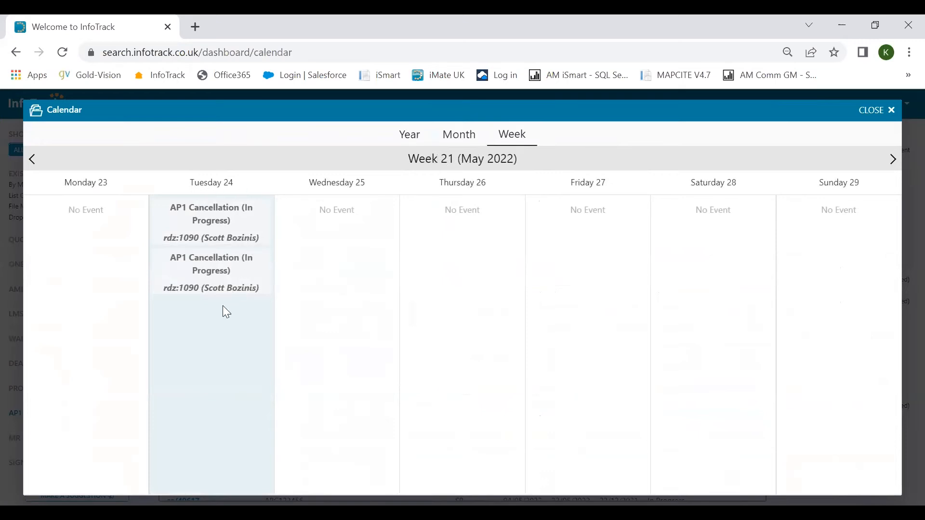
pyautogui.click(452, 140)
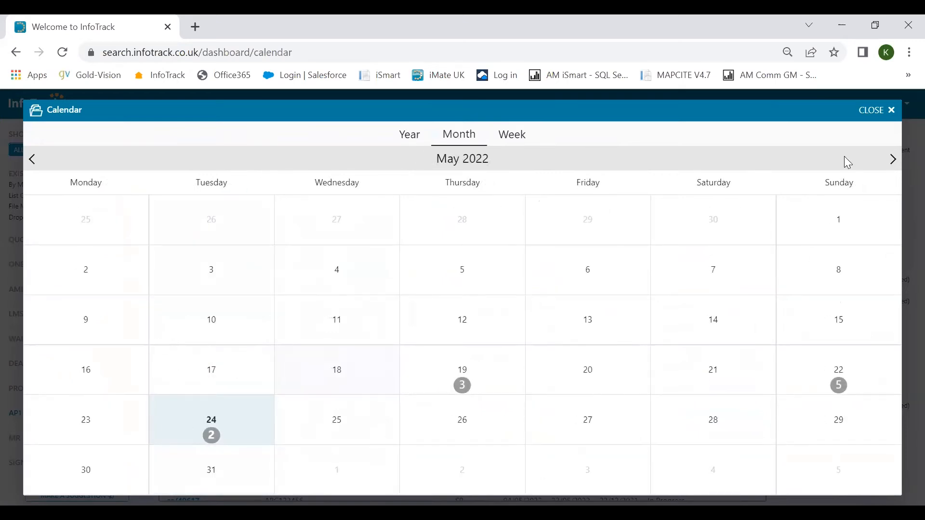
pyautogui.click(871, 112)
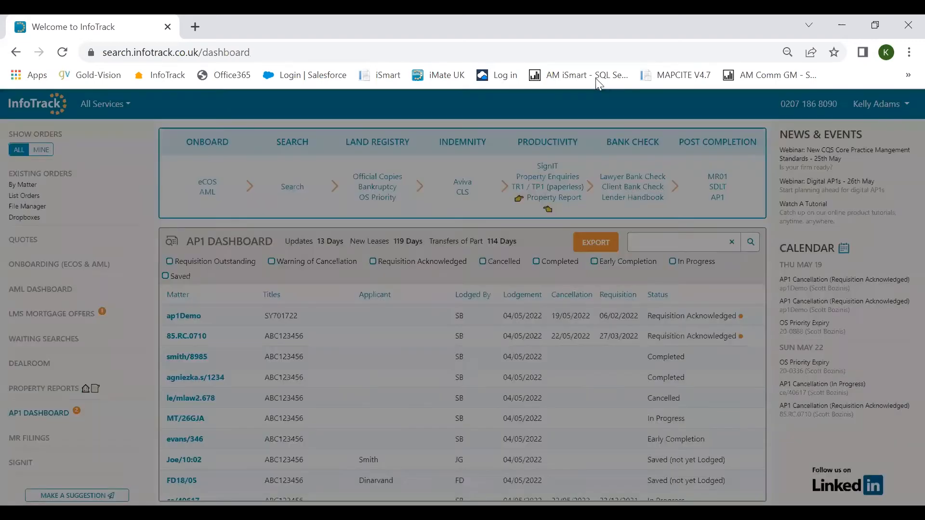